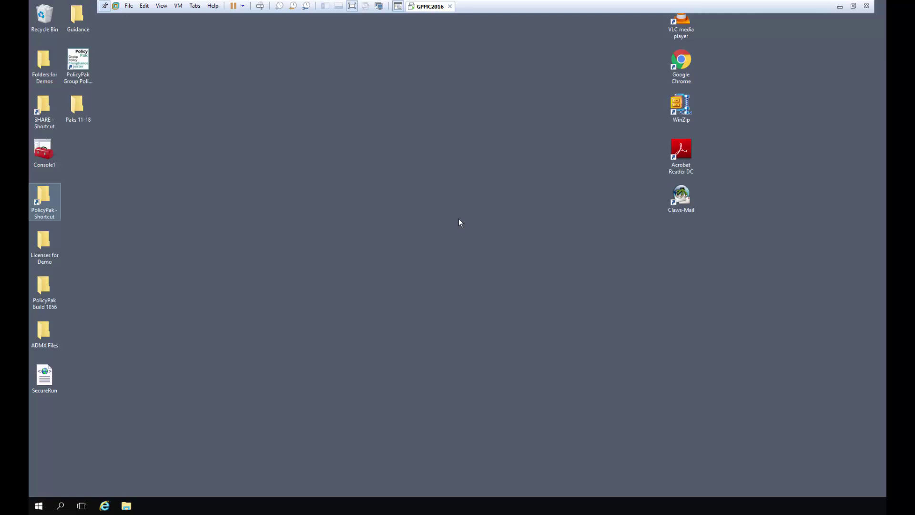
Open the Console1 management console, expand Group Policy Objects under fabrikam.com, and open Test GPO for editing.
left_click(32, 148)
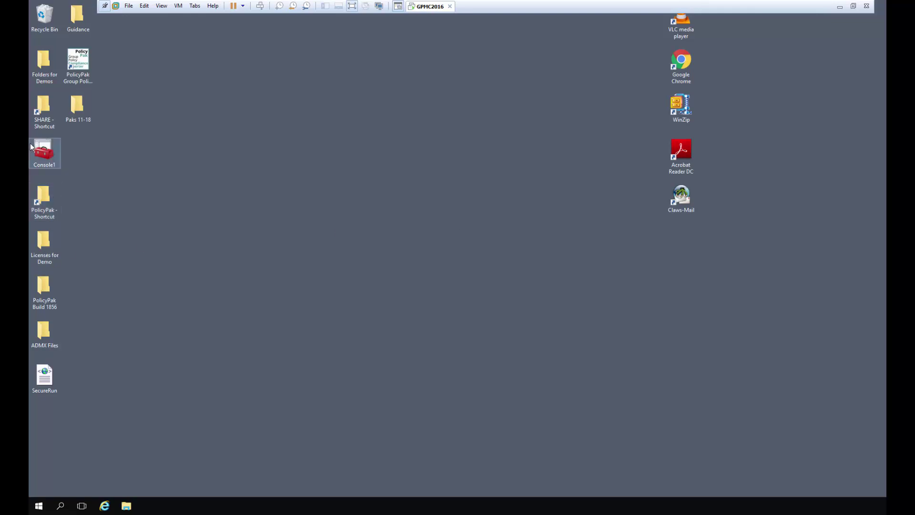
double_click(38, 153)
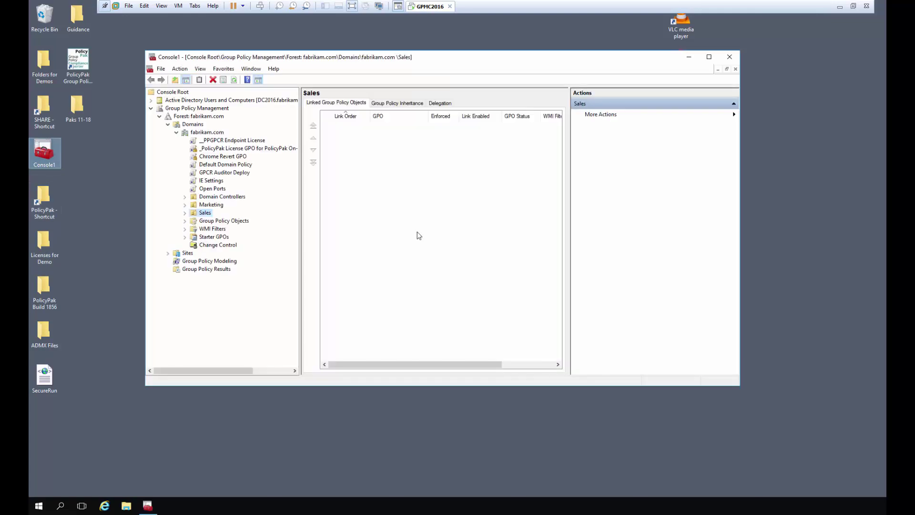
left_click(184, 220)
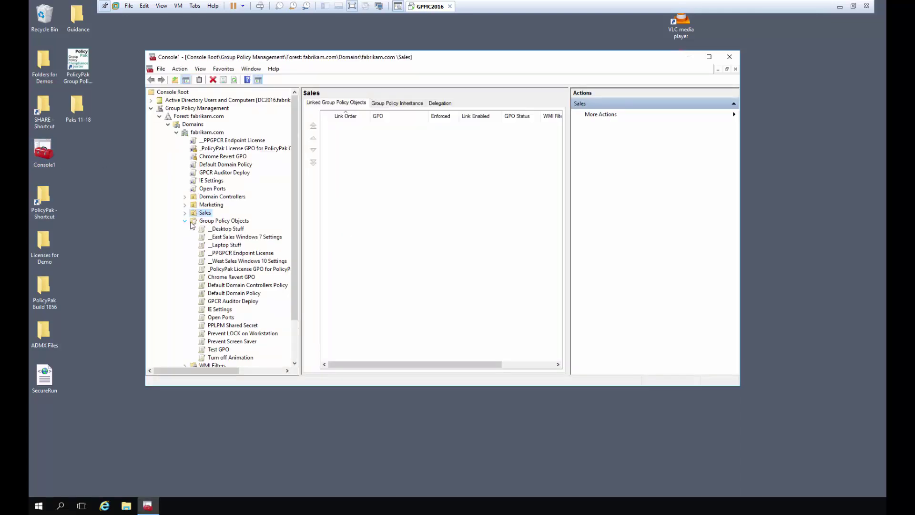
right_click(206, 224)
key("Escape")
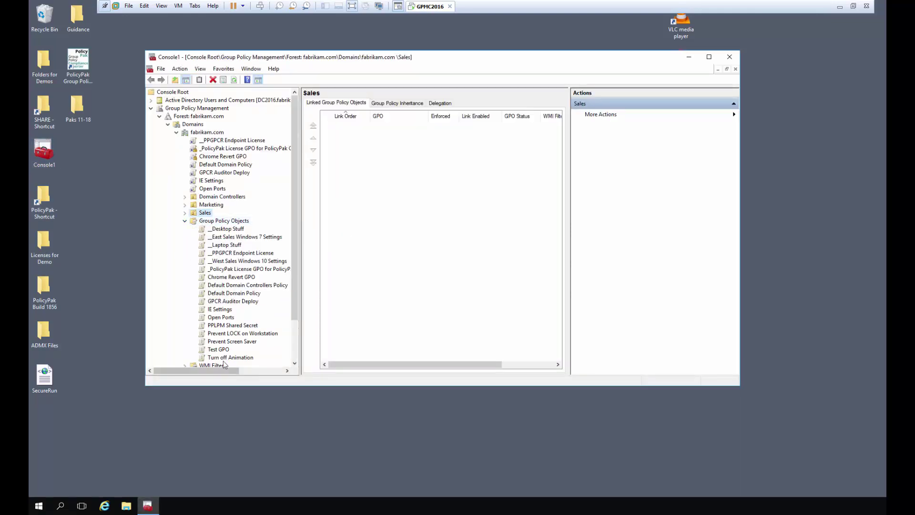
right_click(214, 353)
left_click(228, 358)
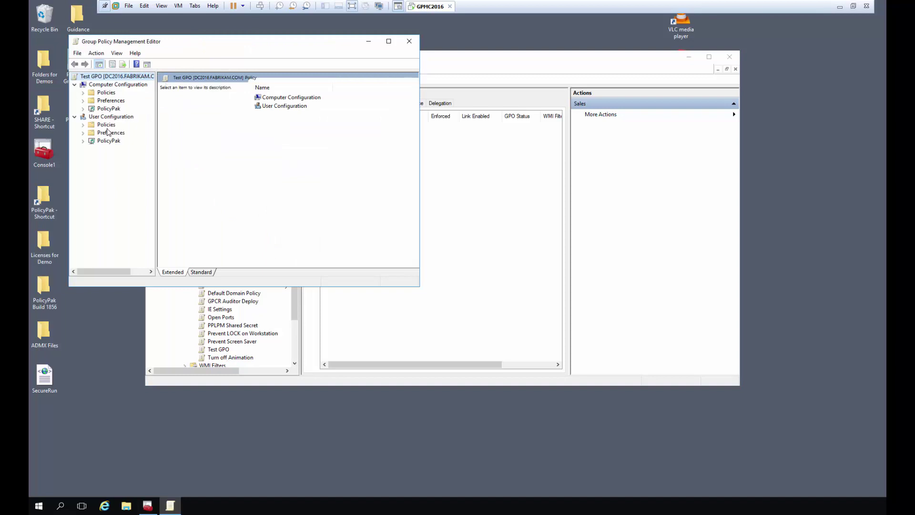
Expand the user-side Administrative Templates policies in Test GPO, then close the editor and minimize the console.
left_click(83, 125)
left_click(91, 149)
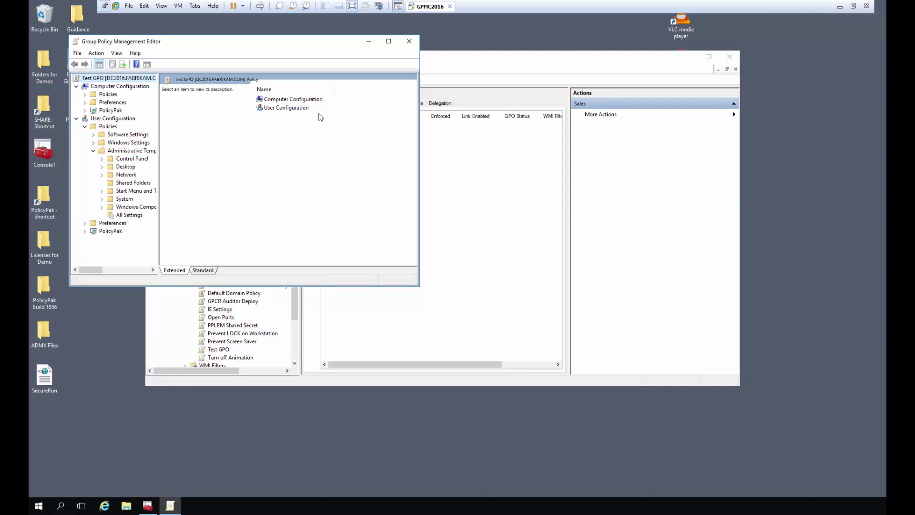
left_click(409, 41)
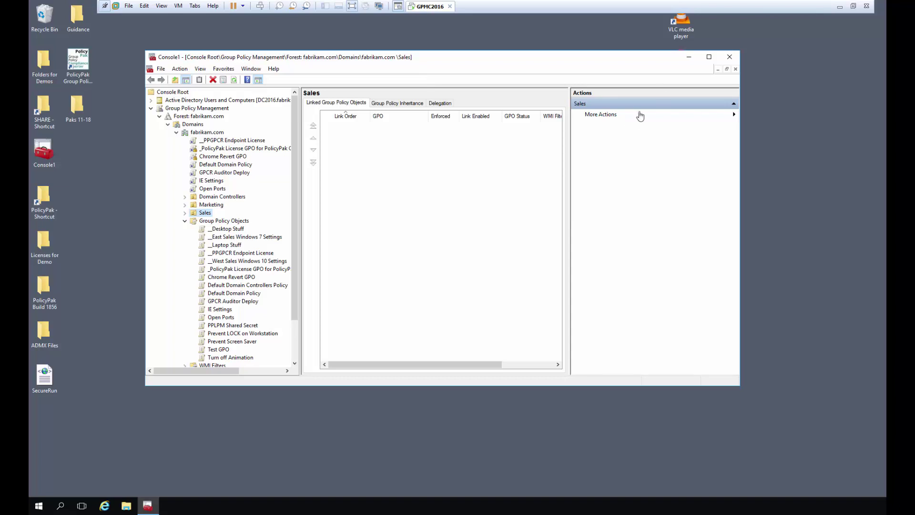
left_click(689, 57)
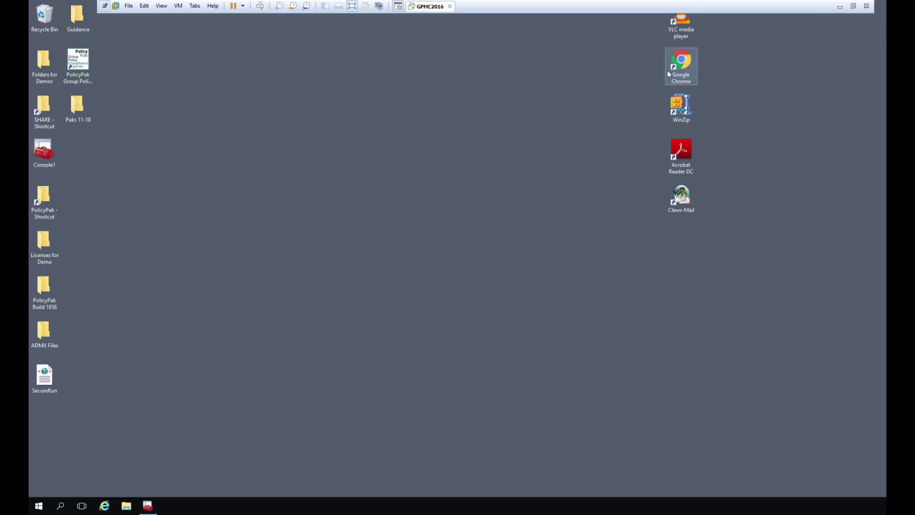
Browse in File Explorer to C:\Windows\SYSVOL\sysvol\fabrikam.com\Policies.
left_click(127, 506)
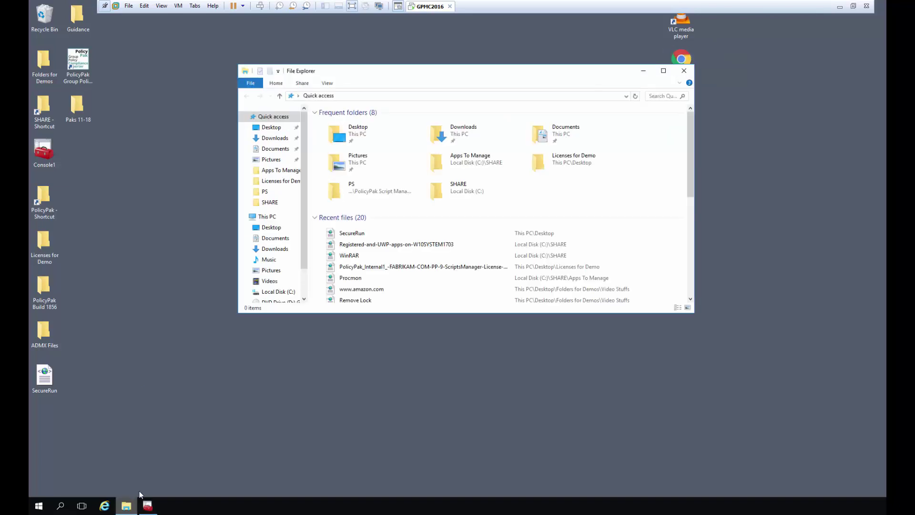
scroll(307, 219, "down", 1)
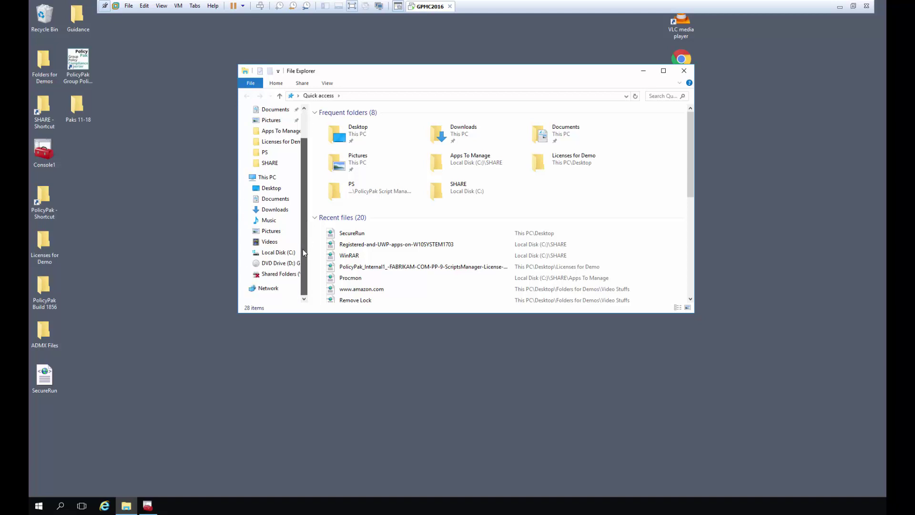
left_click(280, 253)
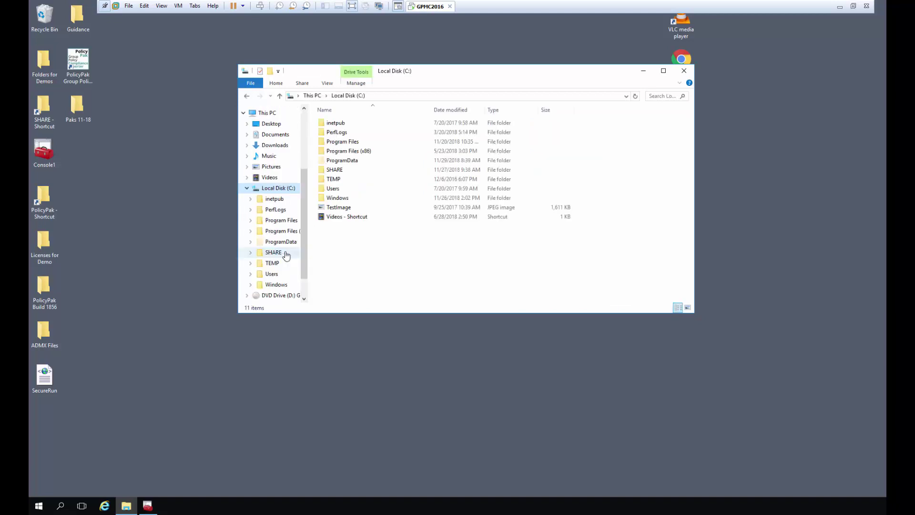
double_click(339, 197)
scroll(344, 201, "down", 12)
scroll(344, 201, "down", 6)
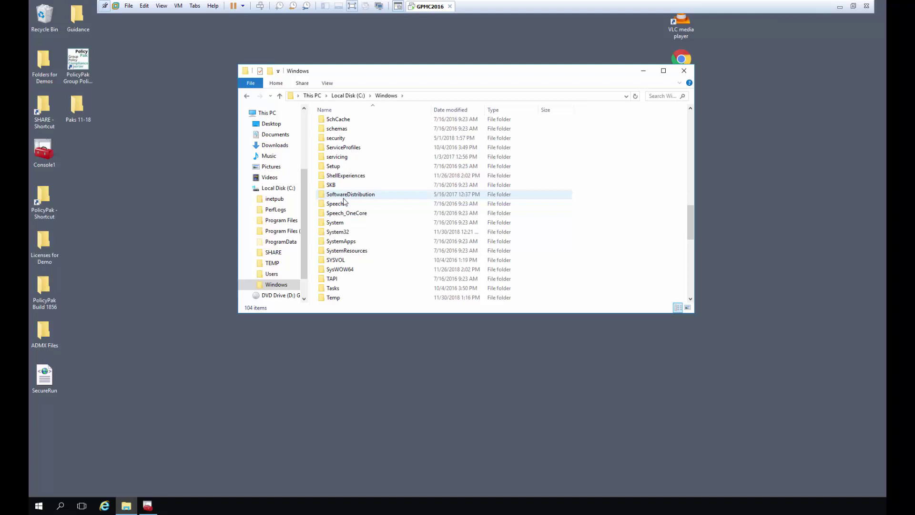
double_click(342, 260)
double_click(336, 152)
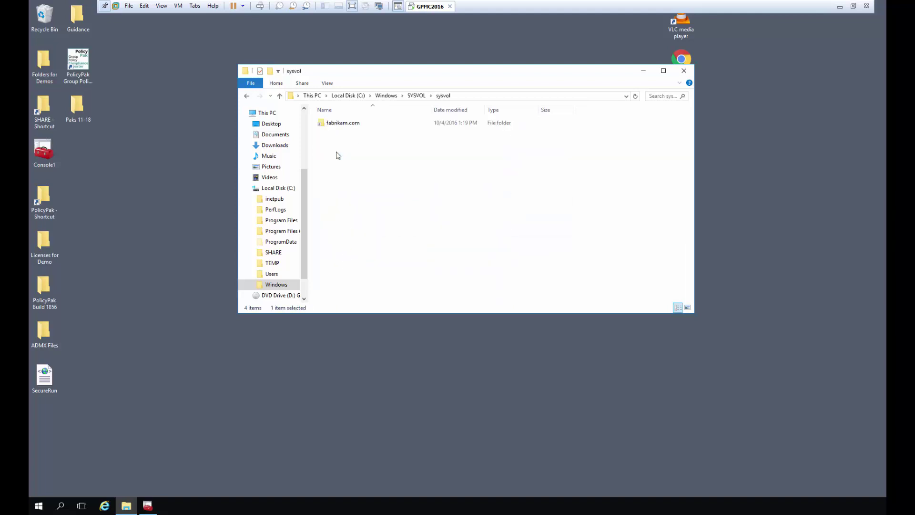
left_click(337, 126)
double_click(337, 126)
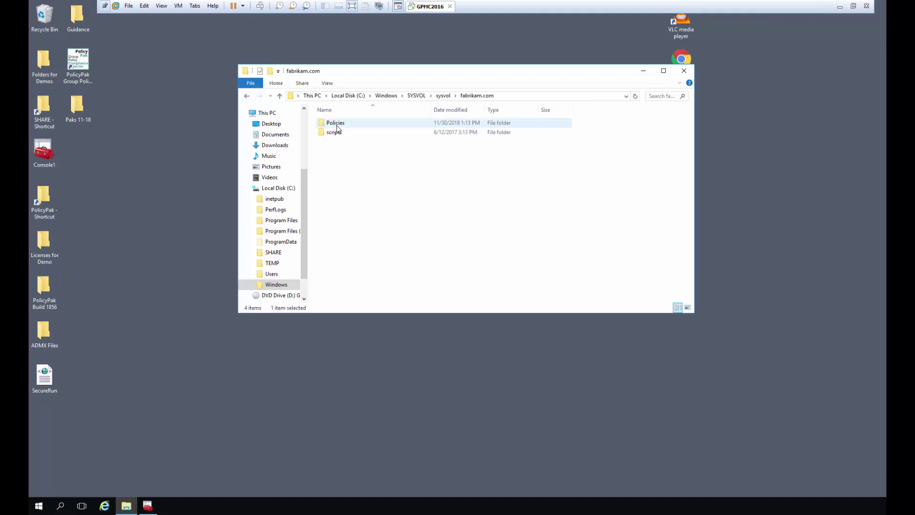
double_click(337, 125)
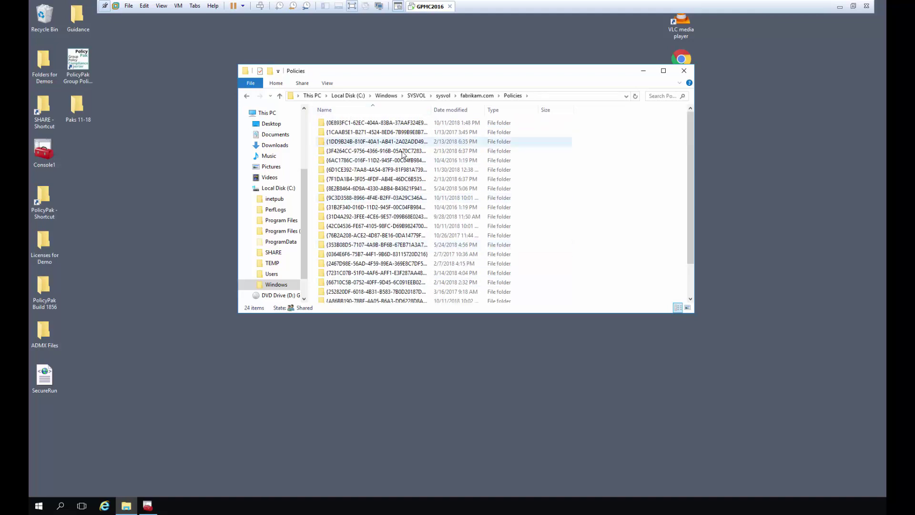
Create a folder named PolicyDefinitions inside the domain's Policies folder and open it.
scroll(388, 244, "down", 2)
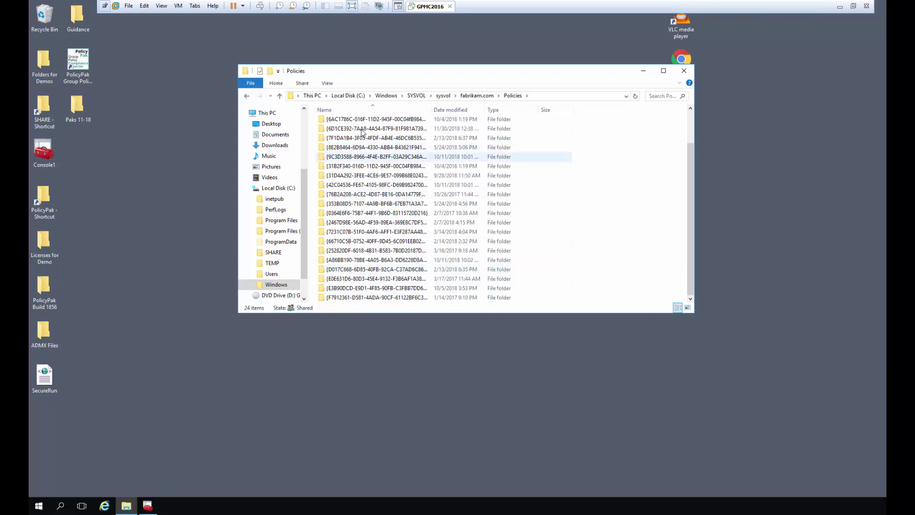
mouse_move(347, 148)
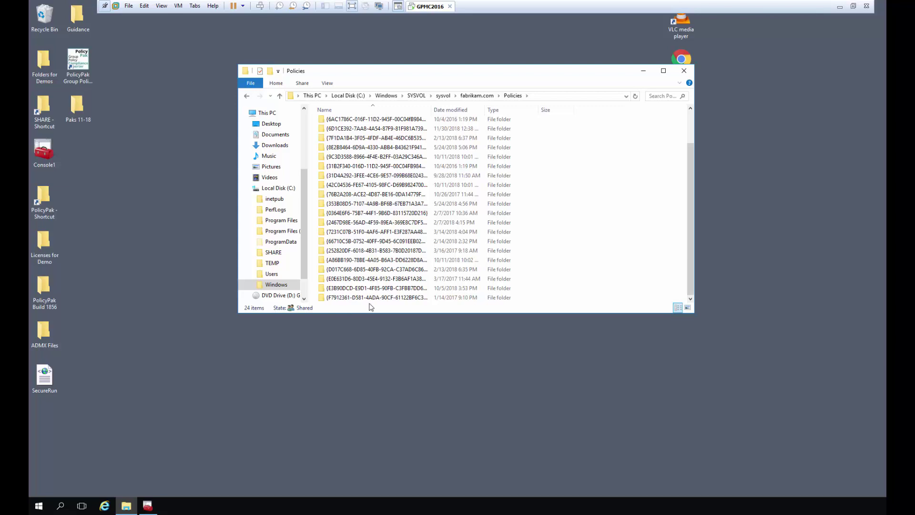
right_click(556, 233)
mouse_move(605, 331)
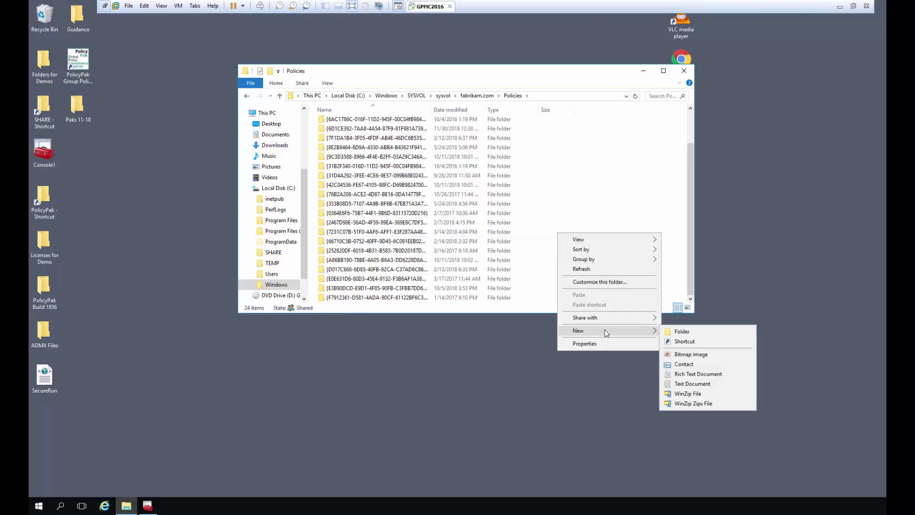
left_click(678, 329)
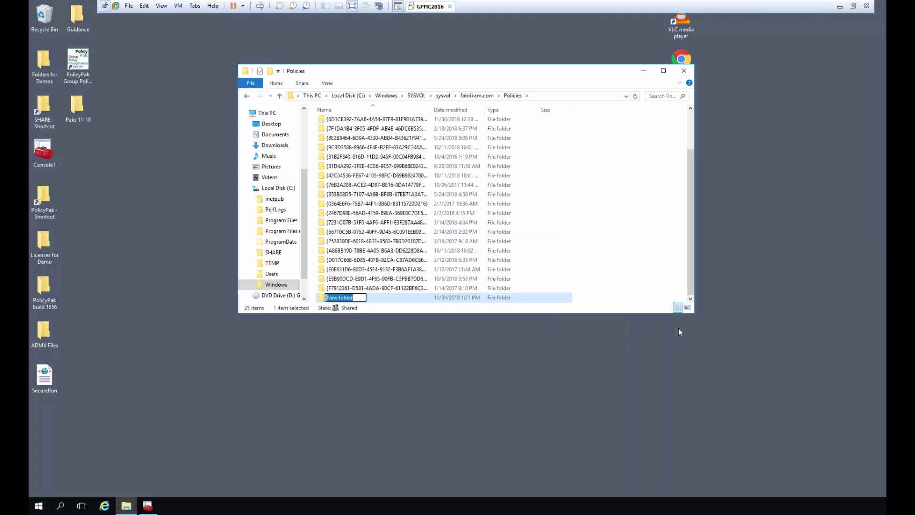
type("PolicyDefinitions")
key("Return")
double_click(348, 298)
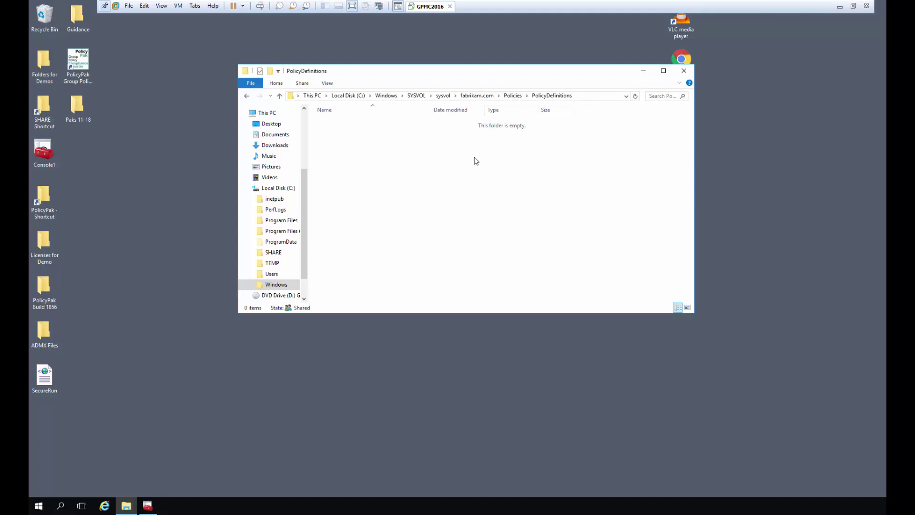
Open PolicyDefinitions within the desktop's ADMX Files folder and look through its language folders and ADMX files.
left_click(45, 346)
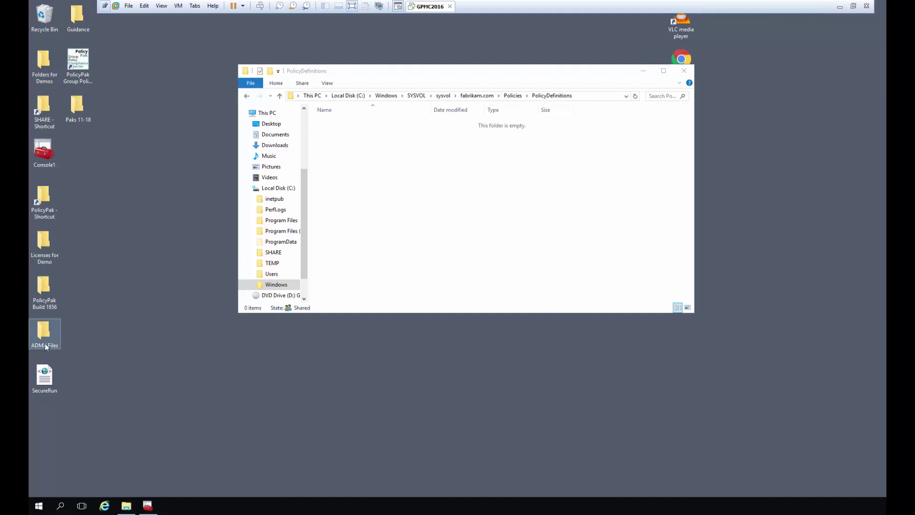
double_click(46, 346)
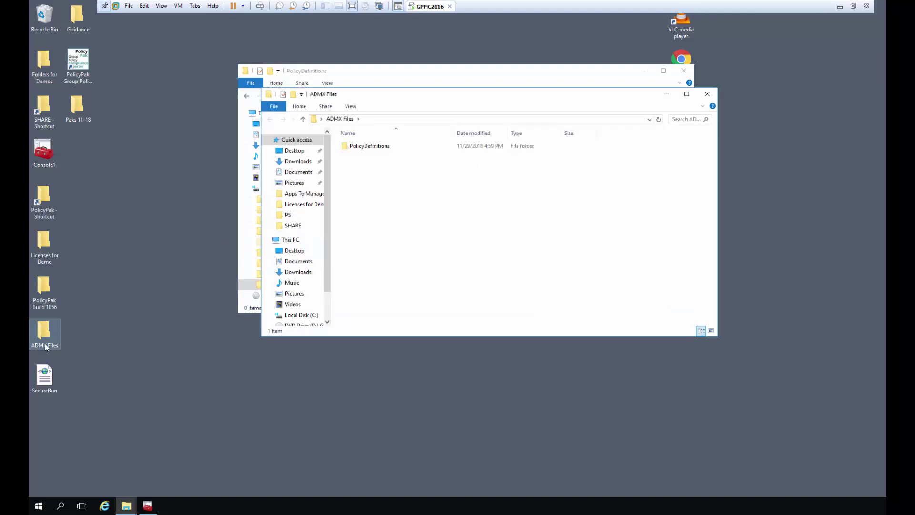
double_click(376, 147)
scroll(378, 148, "down", 7)
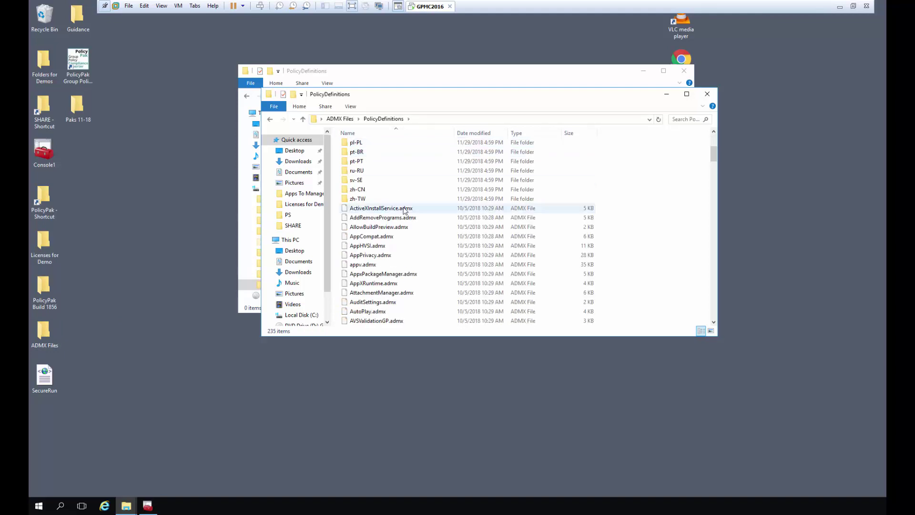
scroll(374, 167, "up", 3)
scroll(389, 265, "down", 6)
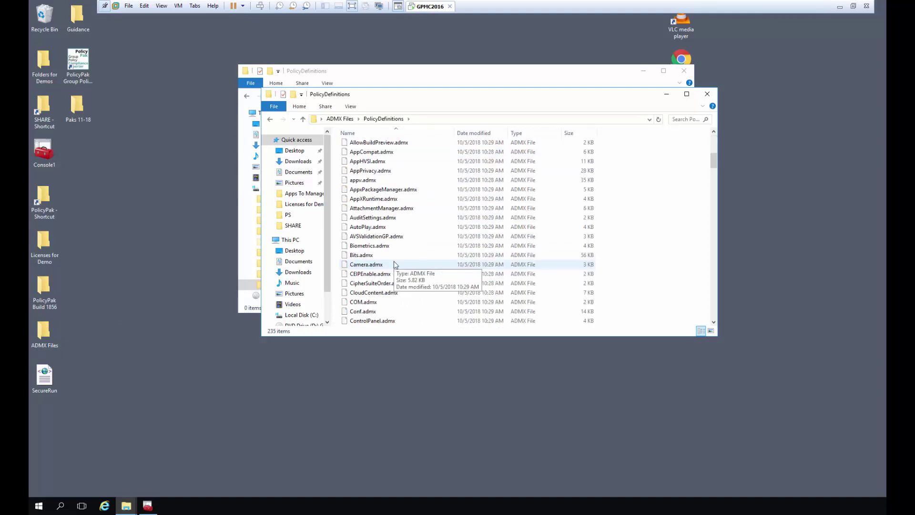
scroll(389, 315, "up", 2)
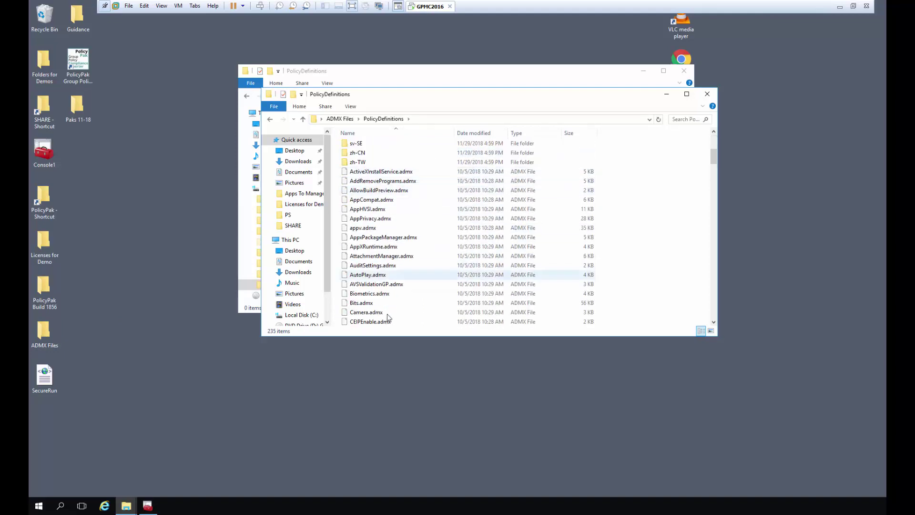
scroll(418, 277, "up", 6)
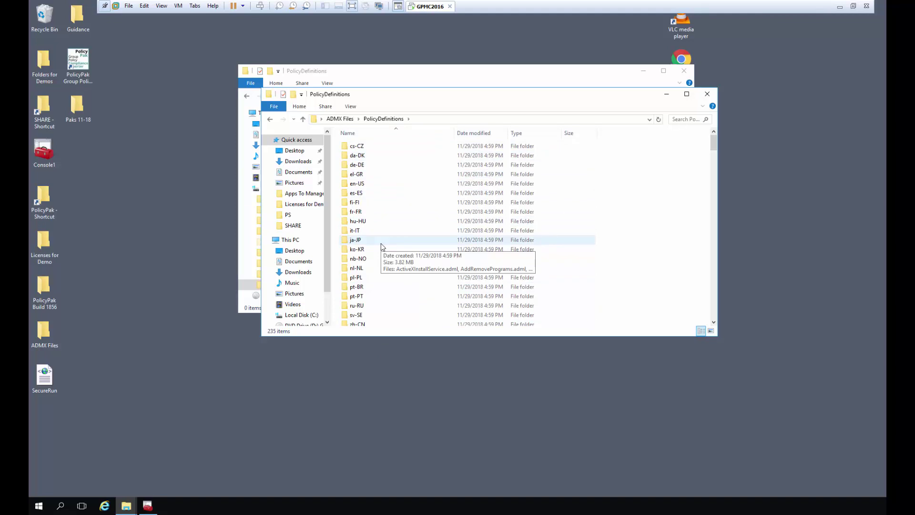
Move all language folders and ADMX files from the desktop's PolicyDefinitions folder into the empty SYSVOL PolicyDefinitions folder.
left_click_drag(464, 98, 719, 75)
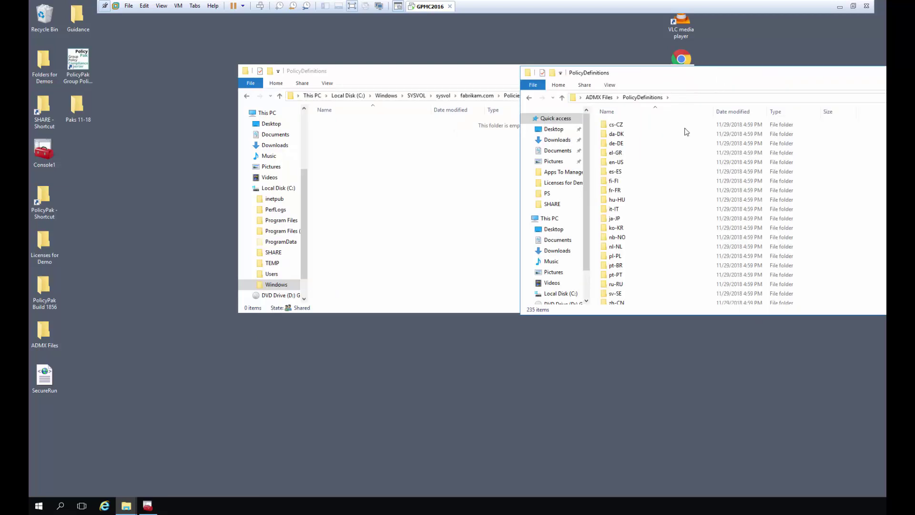
left_click(636, 127)
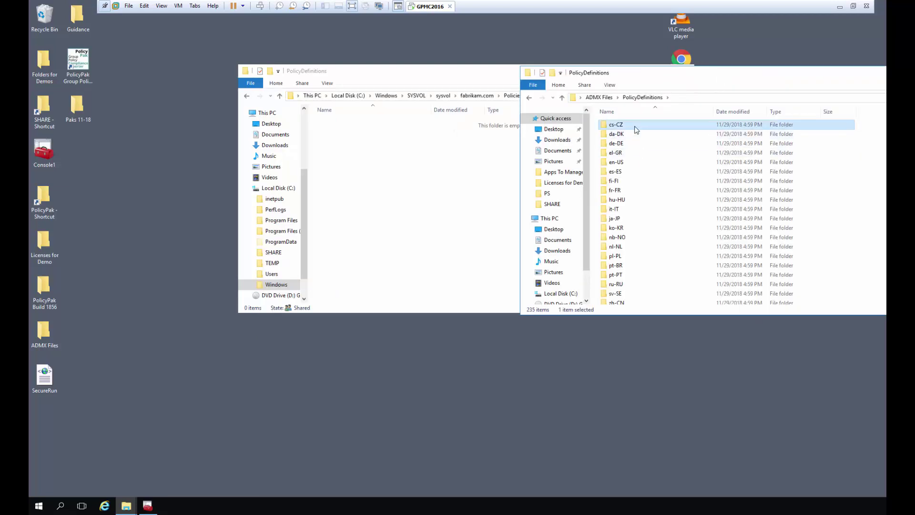
key("ctrl+a")
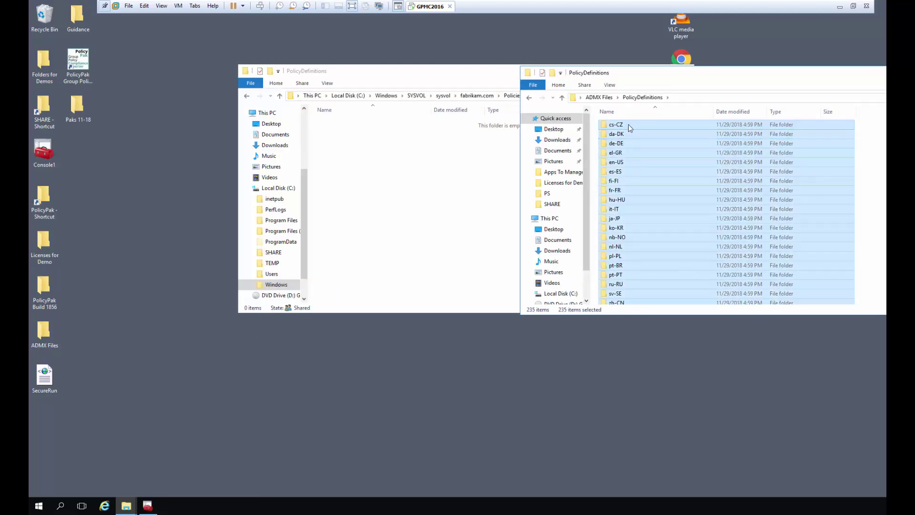
left_click_drag(631, 130, 414, 155)
left_click(786, 78)
left_click_drag(618, 127, 359, 150)
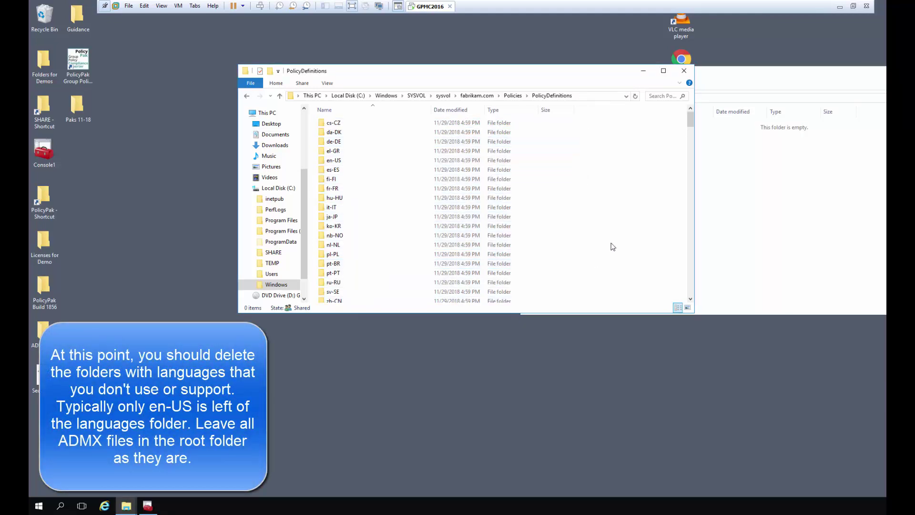
Close the ADMX Files source window, the Console1 management console and the SYSVOL PolicyDefinitions window.
left_click(792, 193)
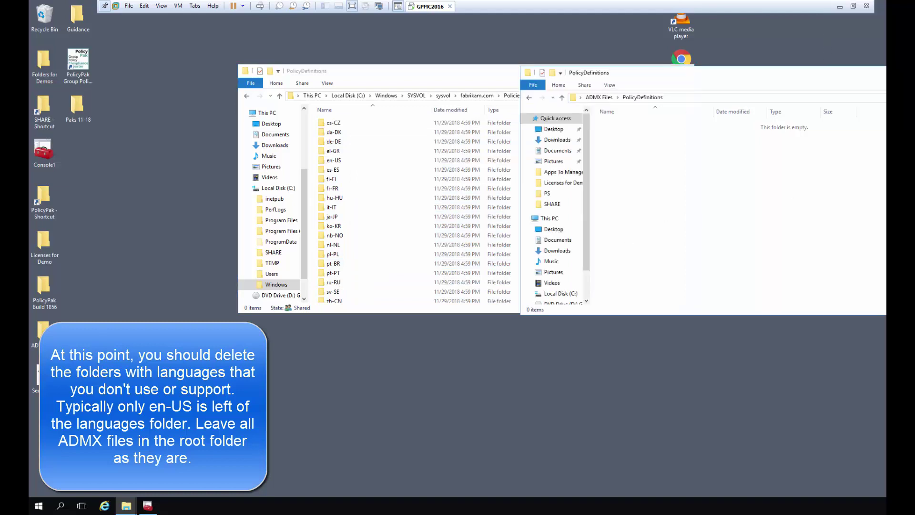
left_click_drag(781, 71, 482, 67)
left_click(668, 68)
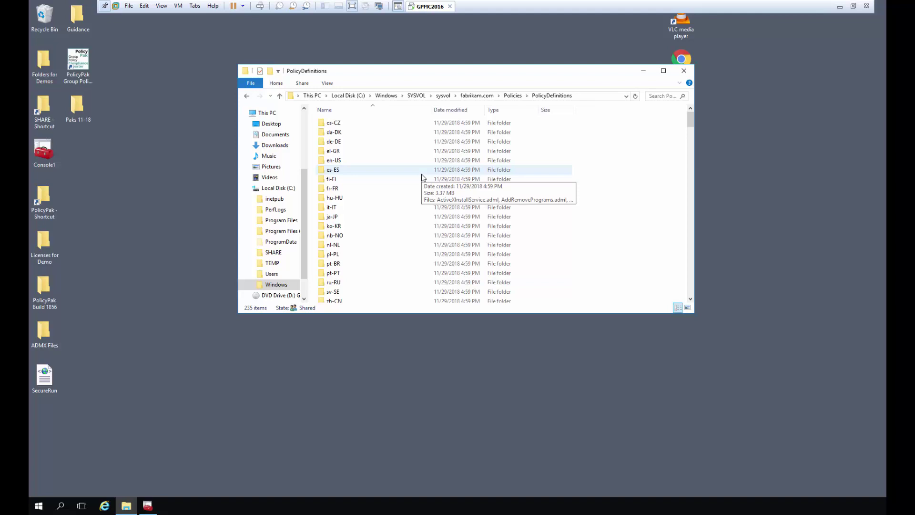
left_click(147, 505)
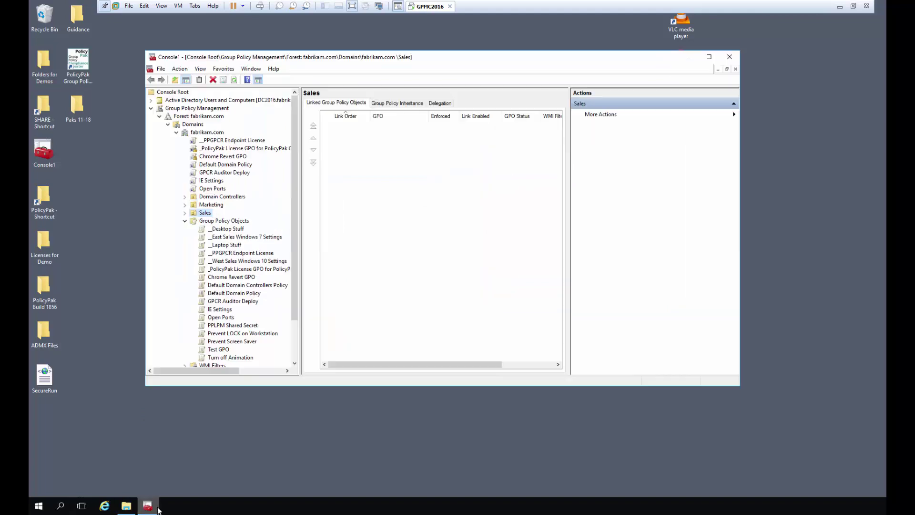
left_click(730, 57)
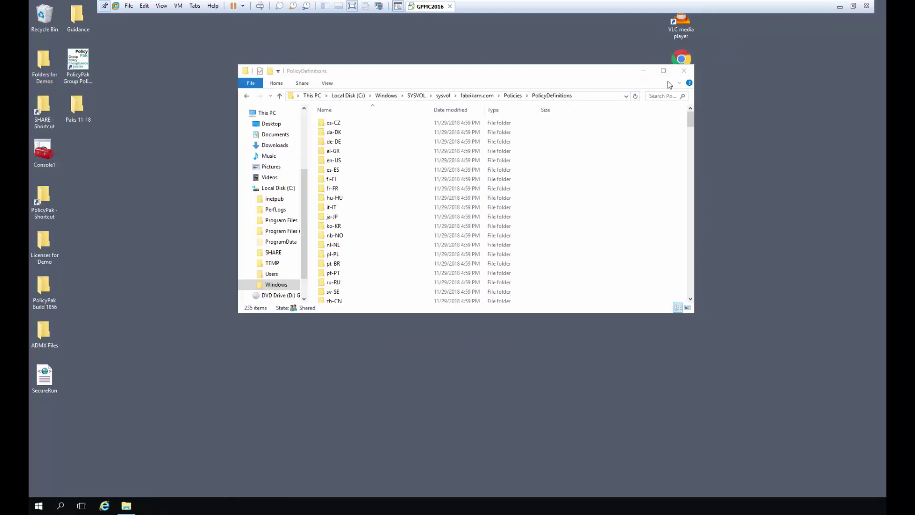
left_click(686, 54)
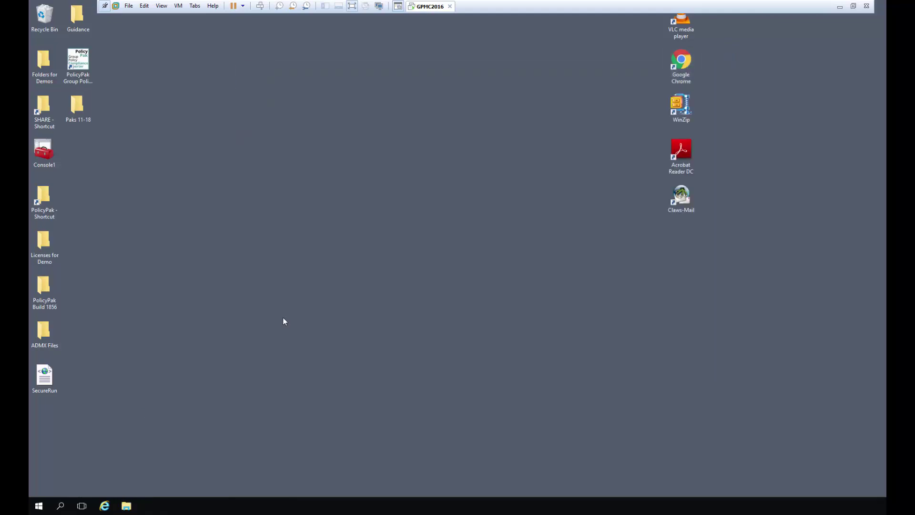
Reopen the Console1 management console and open Test GPO from the domain's Group Policy Objects for editing.
left_click(49, 155)
double_click(49, 155)
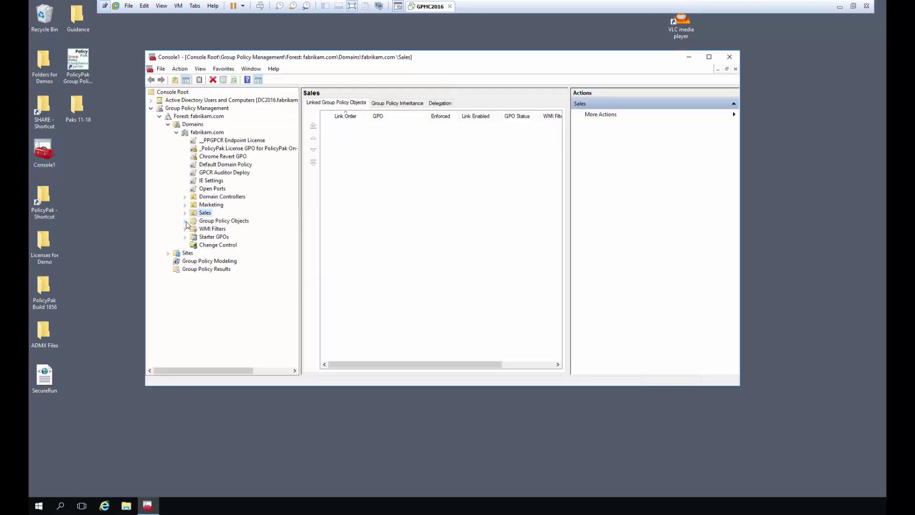
left_click(185, 221)
right_click(222, 349)
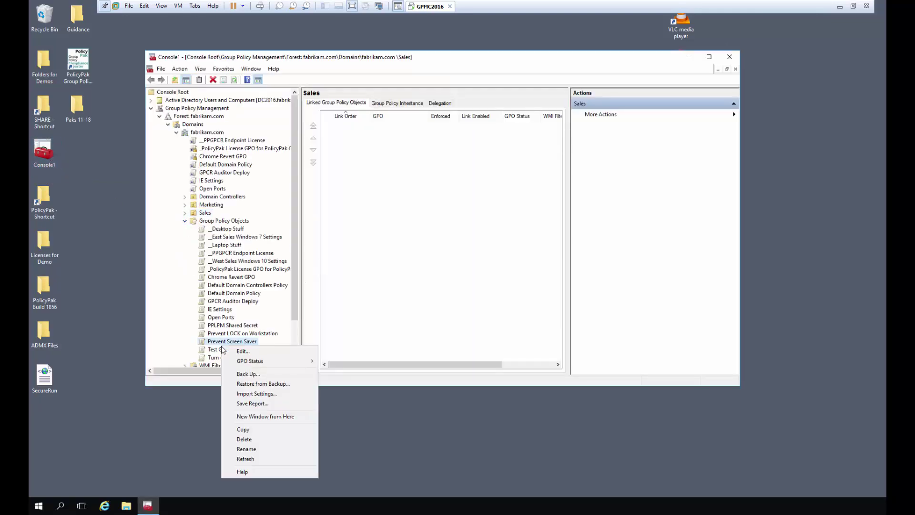
right_click(219, 351)
left_click(234, 358)
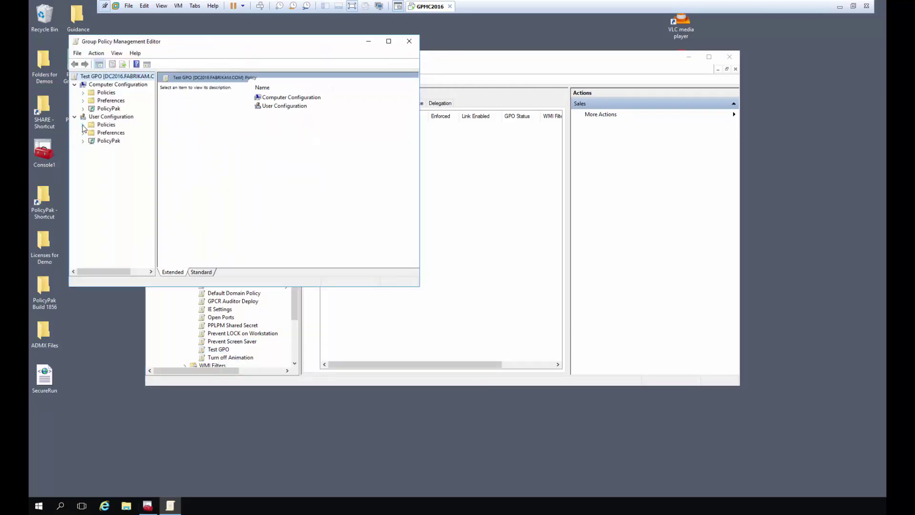
Expand the Administrative Templates under the User Configuration policies of Test GPO and move the editor window over the console.
left_click(83, 125)
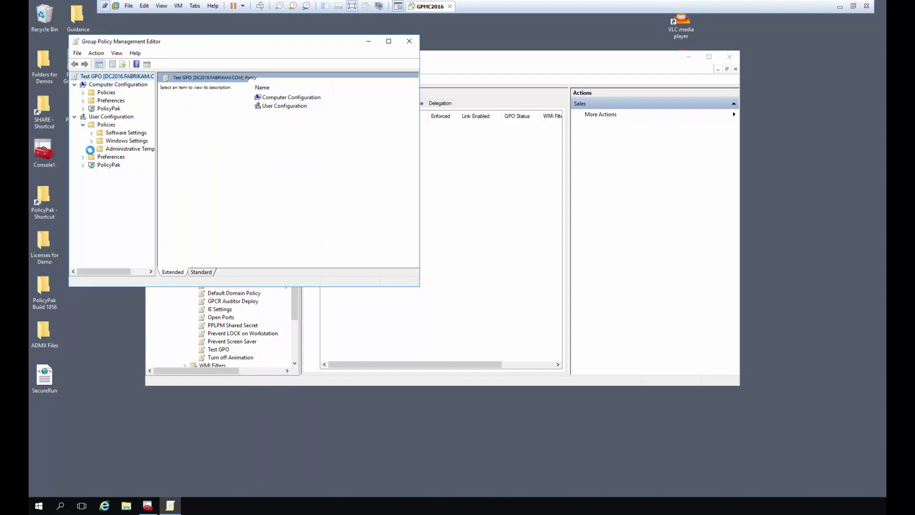
left_click(90, 149)
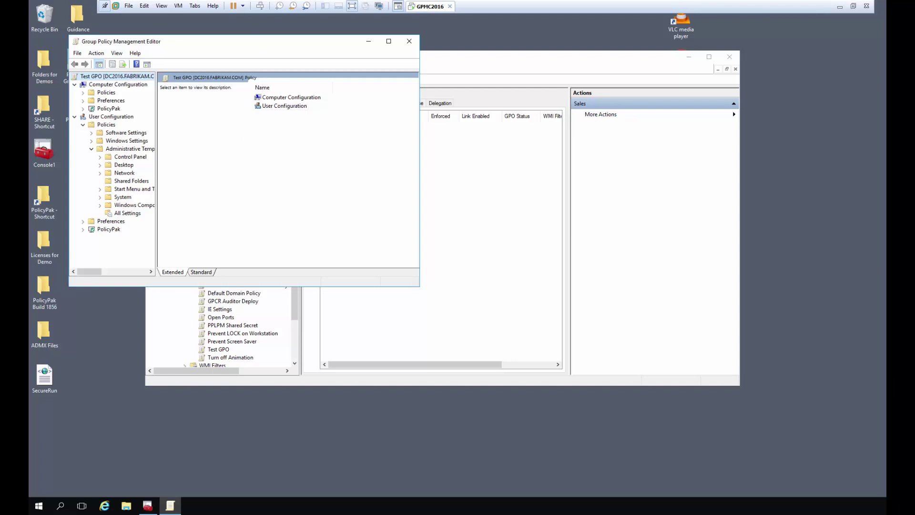
left_click_drag(256, 43, 419, 92)
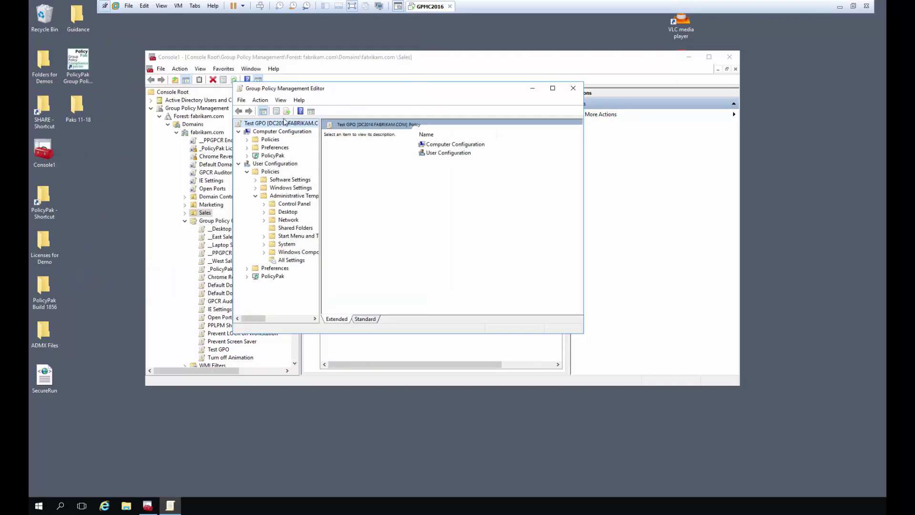
Open PolicyPak Application Settings Manager under User Configuration, widen the editor window and check which new applications can be added.
left_click(248, 172)
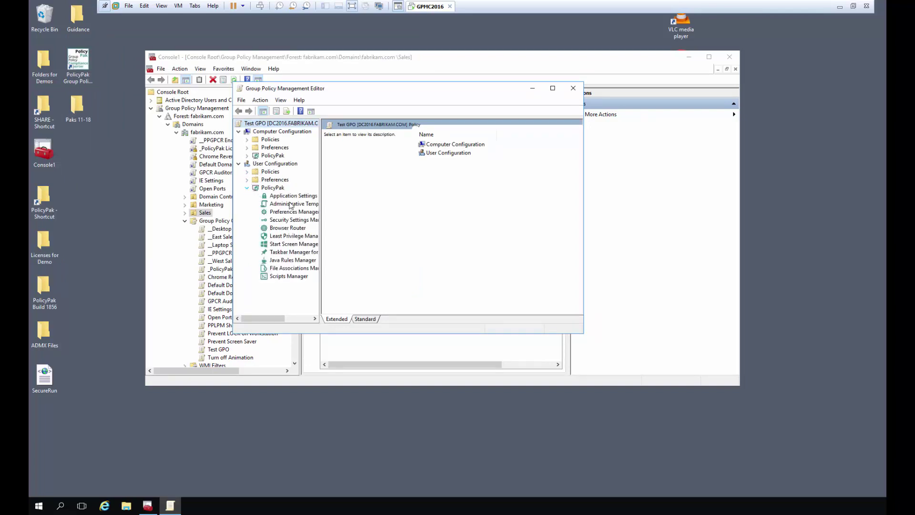
left_click(291, 196)
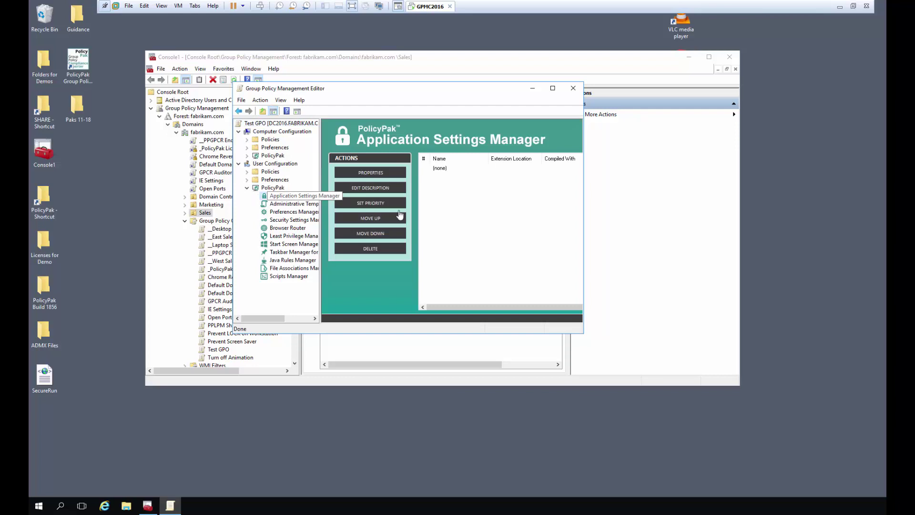
left_click_drag(583, 223, 770, 223)
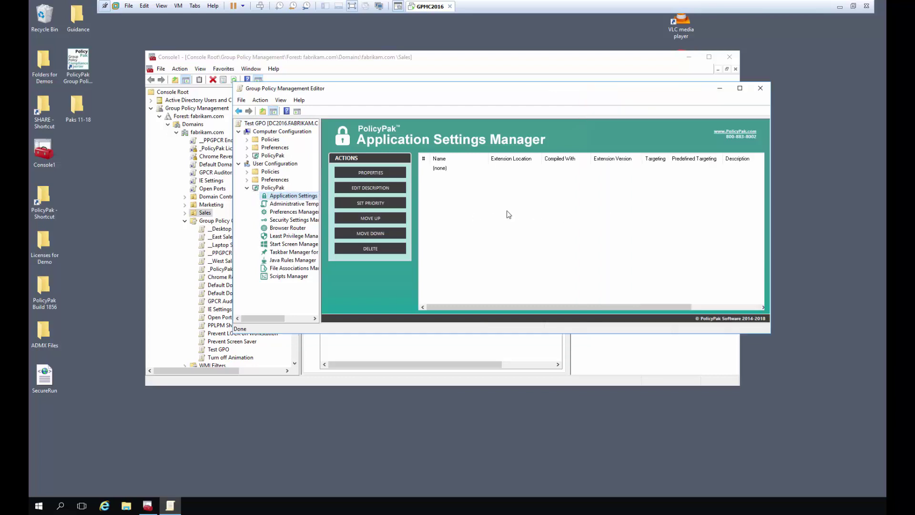
right_click(480, 192)
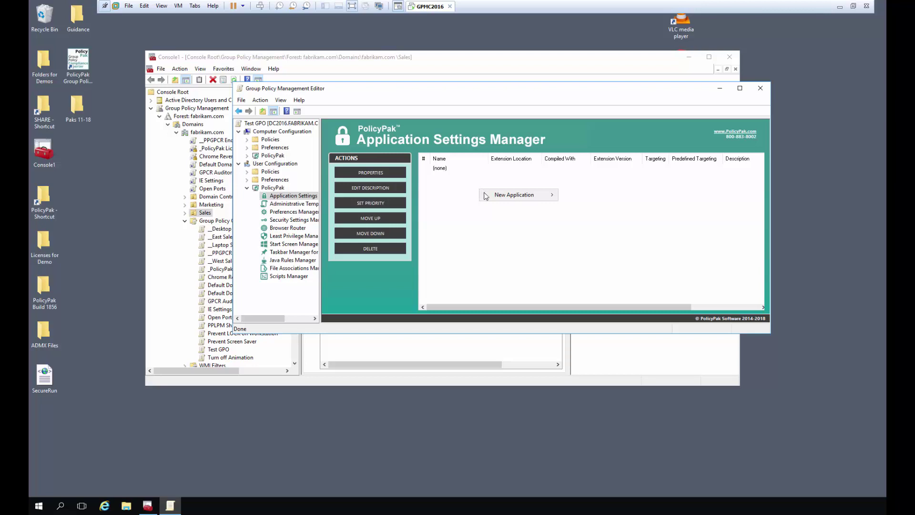
mouse_move(490, 197)
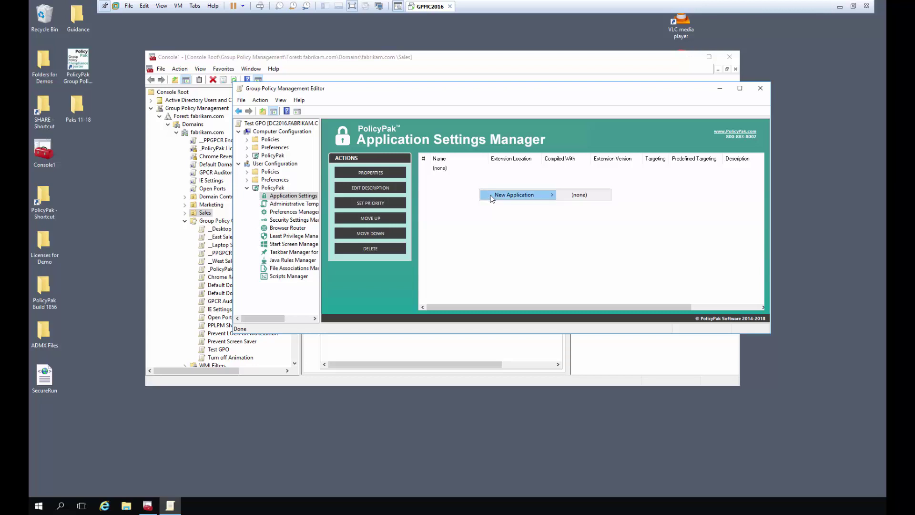
left_click(566, 197)
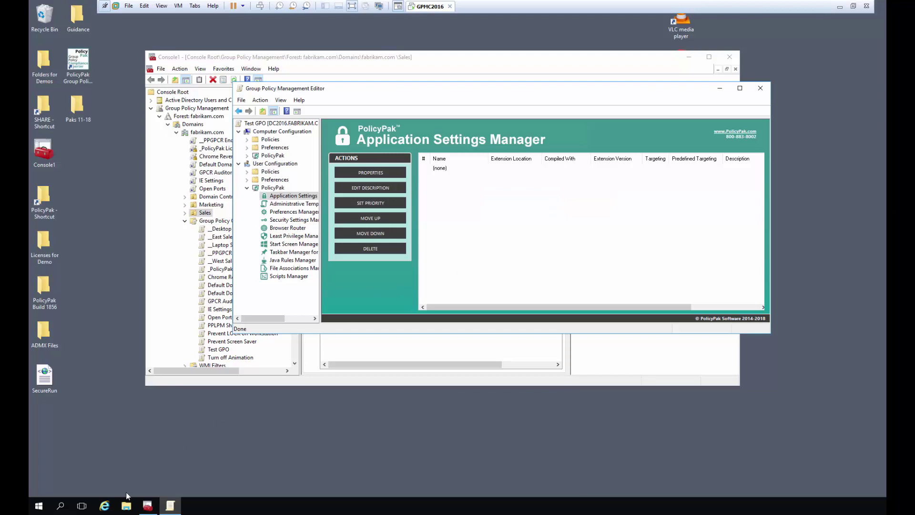
Browse in File Explorer to the fabrikam.com Policies folder within C:\Windows\SYSVOL\sysvol, declining the desktop shortcut.
left_click(126, 505)
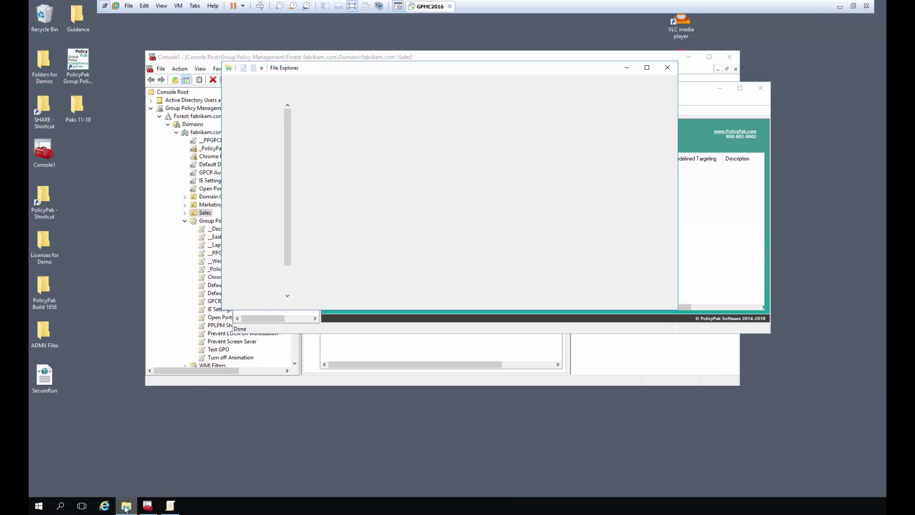
left_click_drag(260, 274, 264, 291)
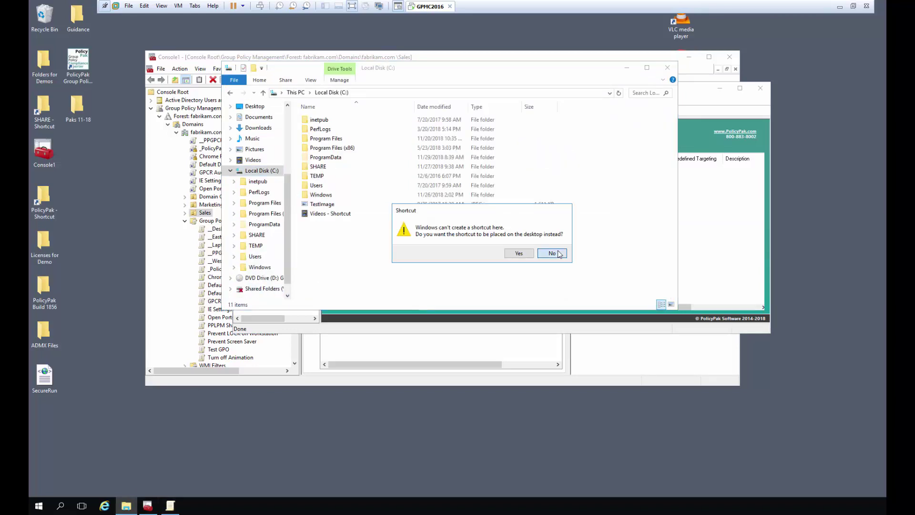
left_click(552, 253)
double_click(321, 195)
scroll(322, 198, "down", 15)
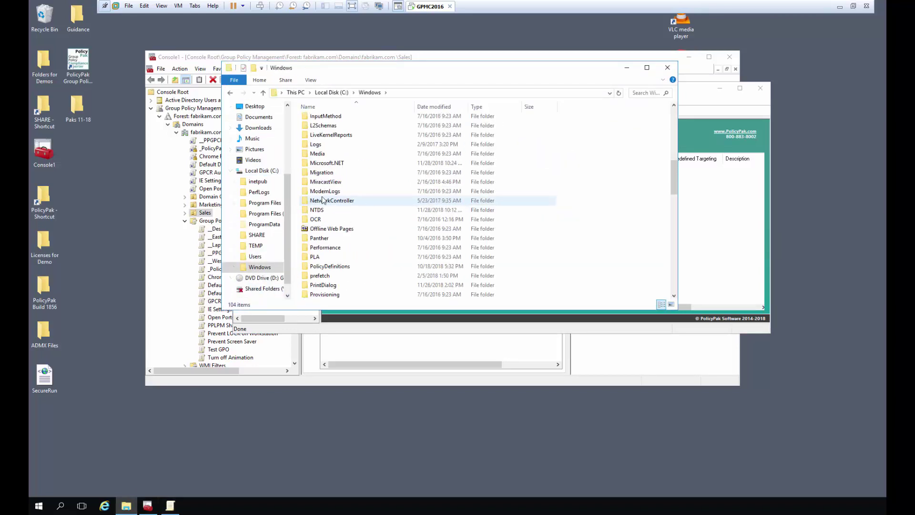
scroll(323, 232, "down", 3)
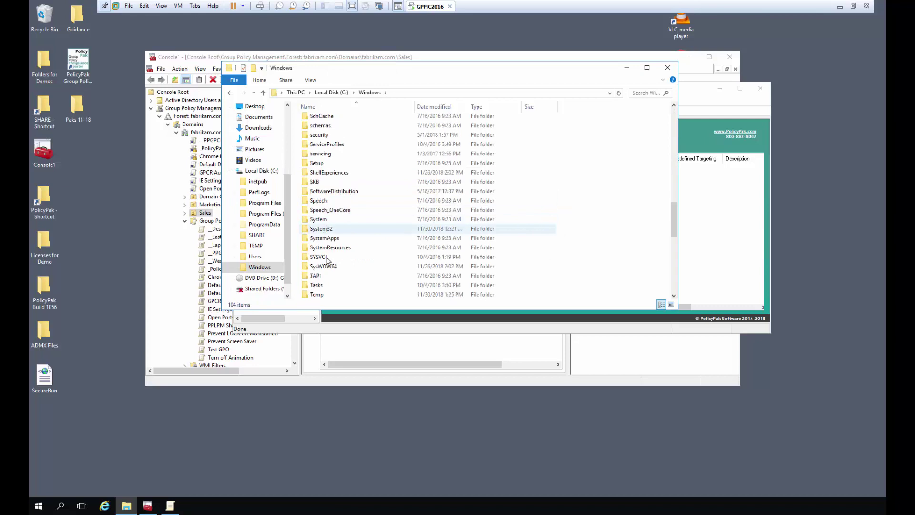
double_click(325, 258)
double_click(329, 149)
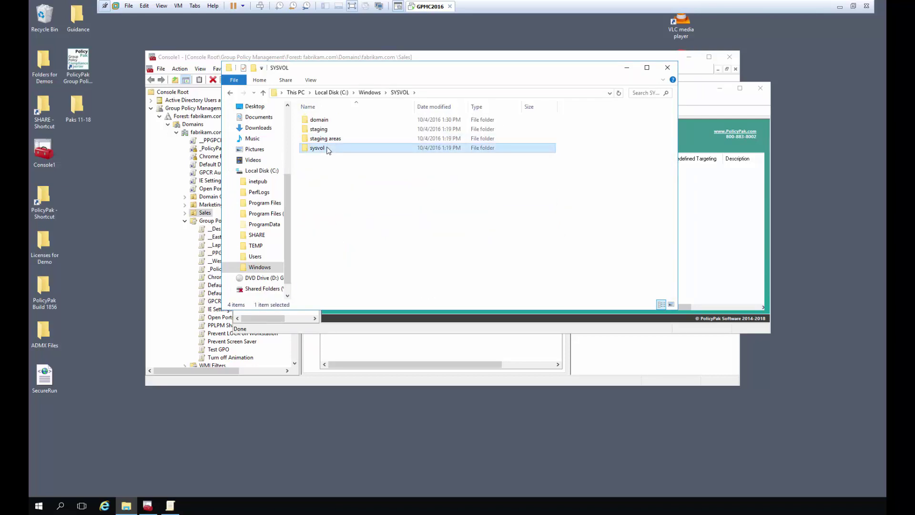
double_click(327, 121)
double_click(326, 121)
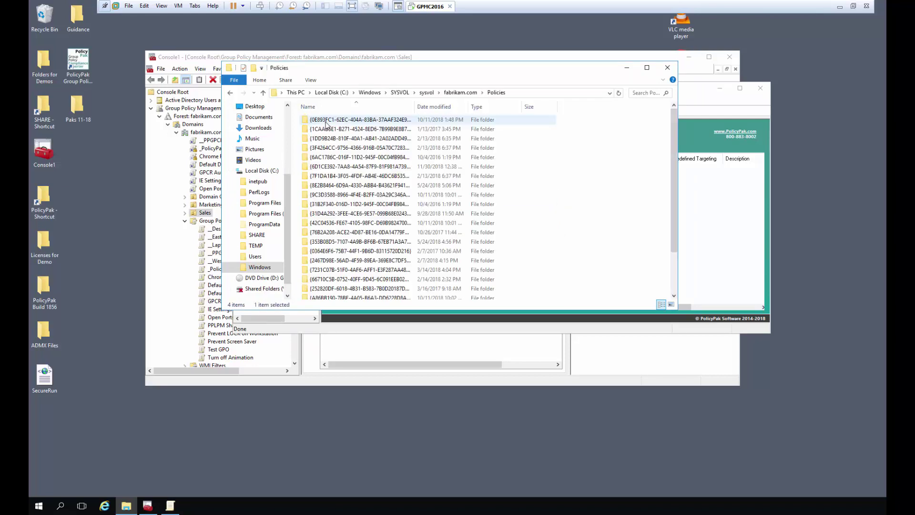
scroll(323, 286, "down", 3)
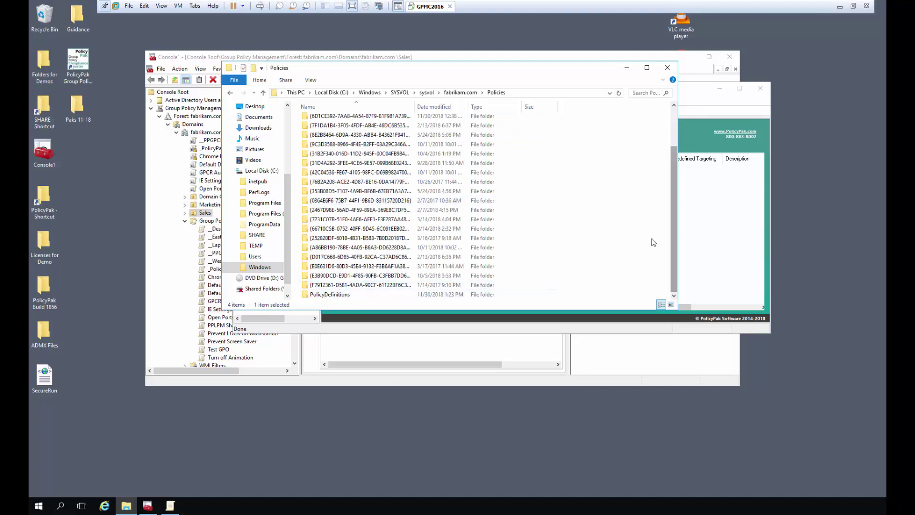
Create a folder named PolicyPak inside the domain's Policies folder and open it.
right_click(566, 244)
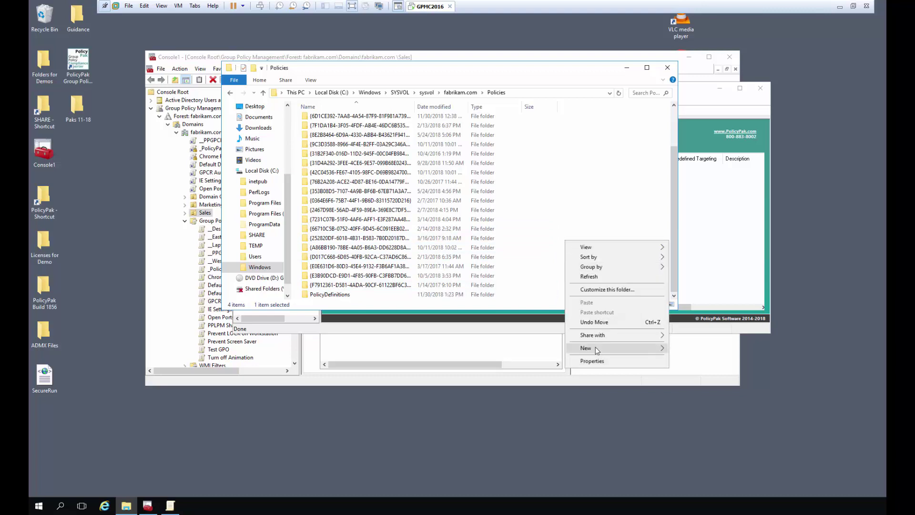
mouse_move(595, 347)
left_click(686, 348)
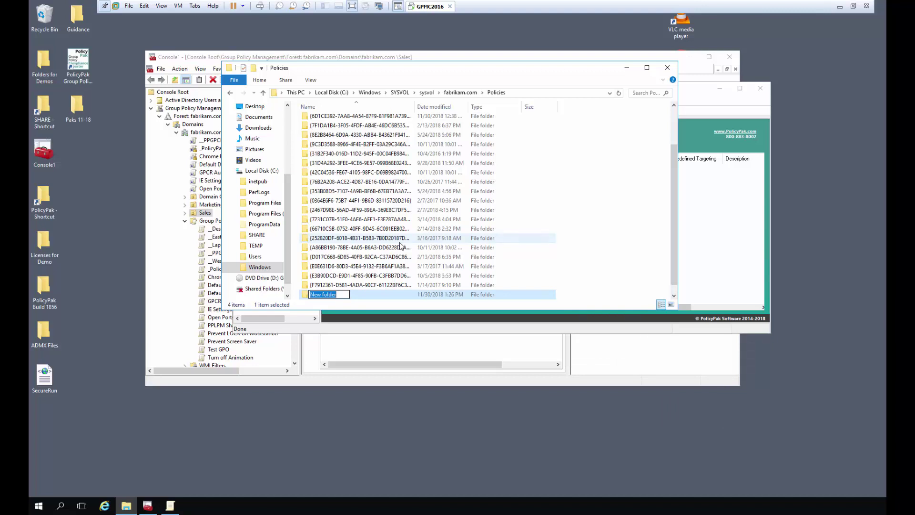
type("PolicyPak")
key("Return")
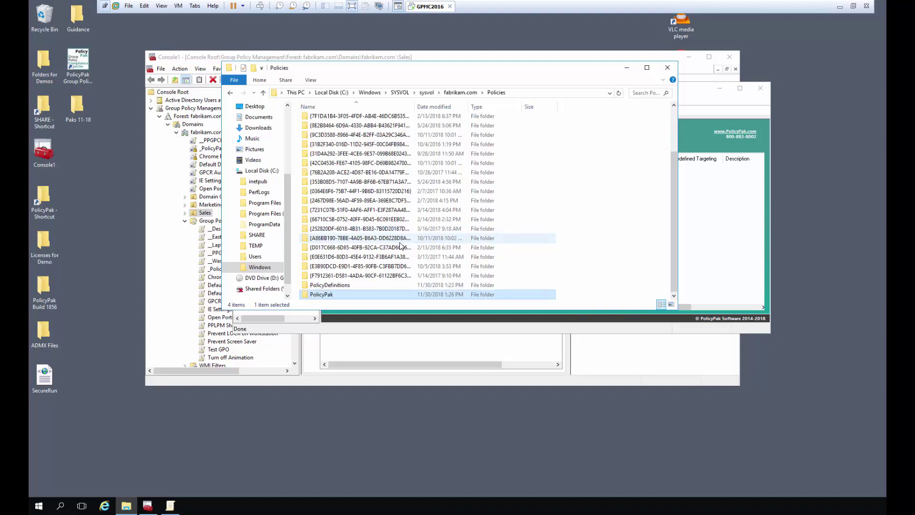
double_click(322, 295)
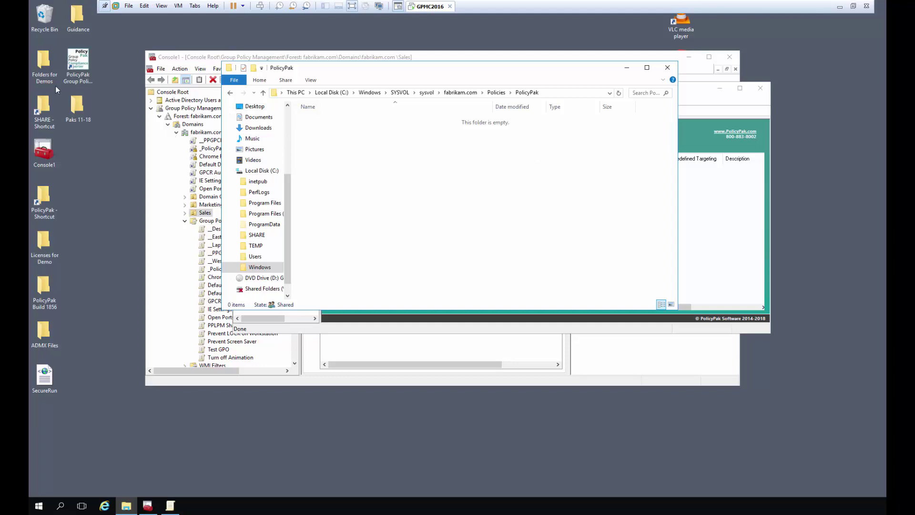
Open the desktop's Paks 11-18 folder, place its window beside the PolicyPak folder window and open the Google Chrome 31a folder.
double_click(79, 107)
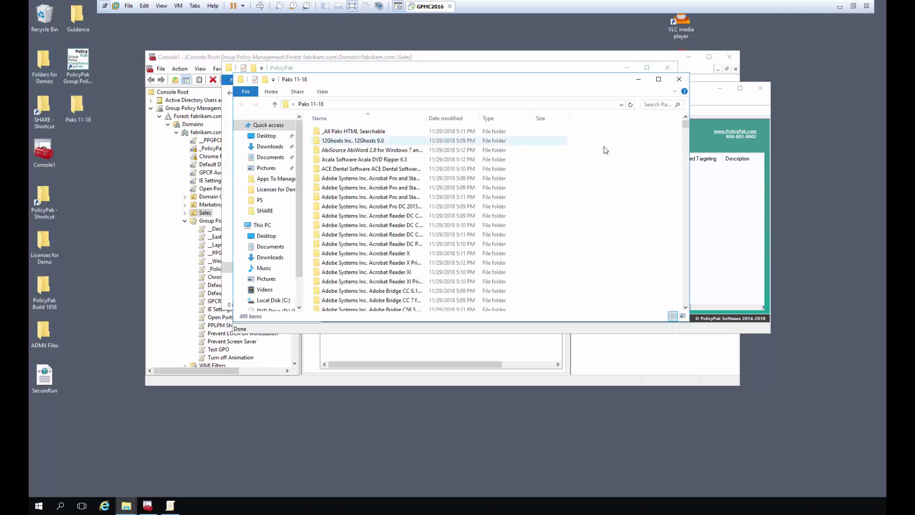
left_click_drag(506, 82, 787, 73)
left_click_drag(672, 77, 609, 63)
scroll(597, 193, "down", 15)
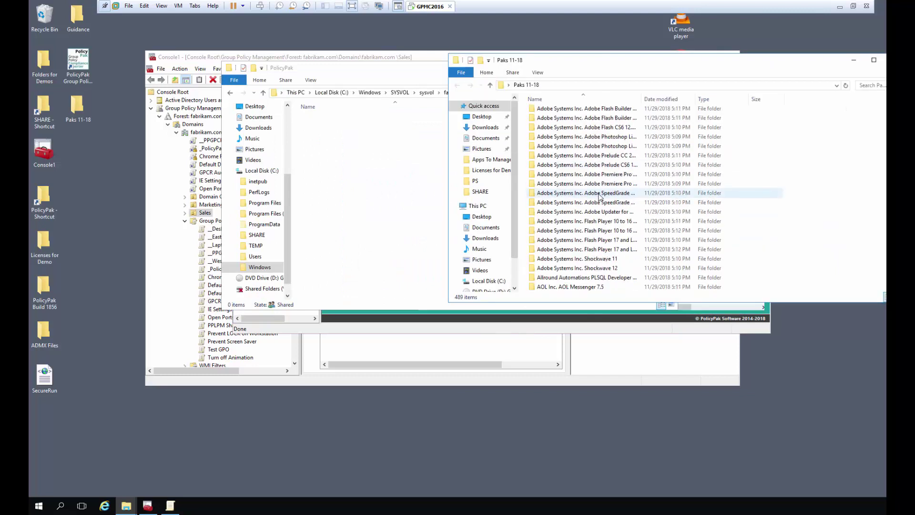
scroll(599, 195, "down", 15)
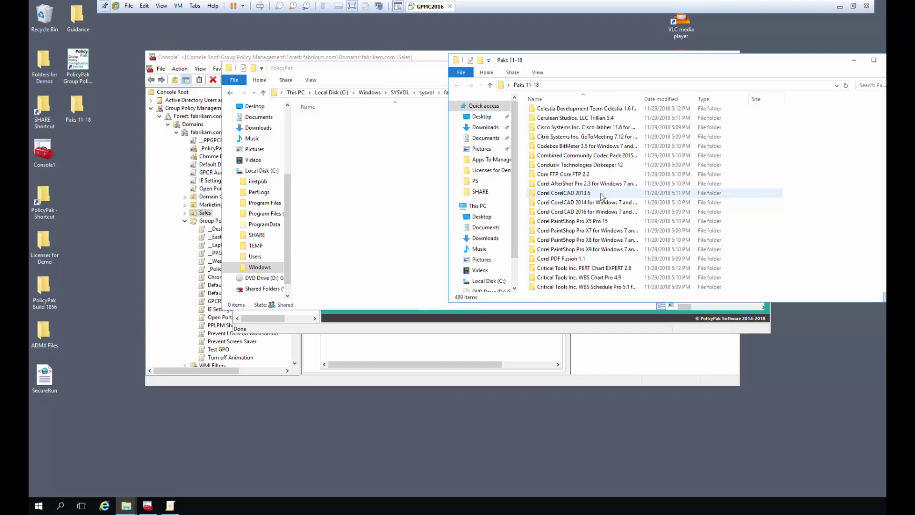
scroll(602, 196, "down", 15)
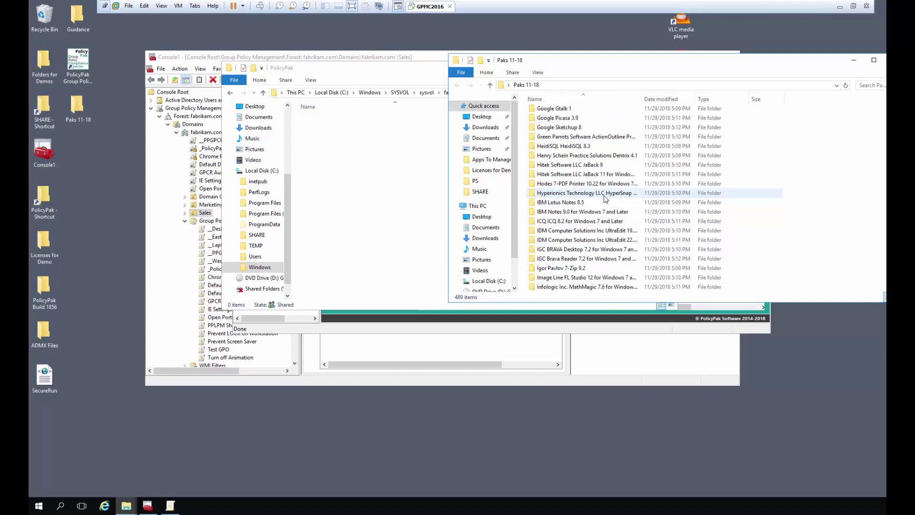
scroll(605, 198, "up", 4)
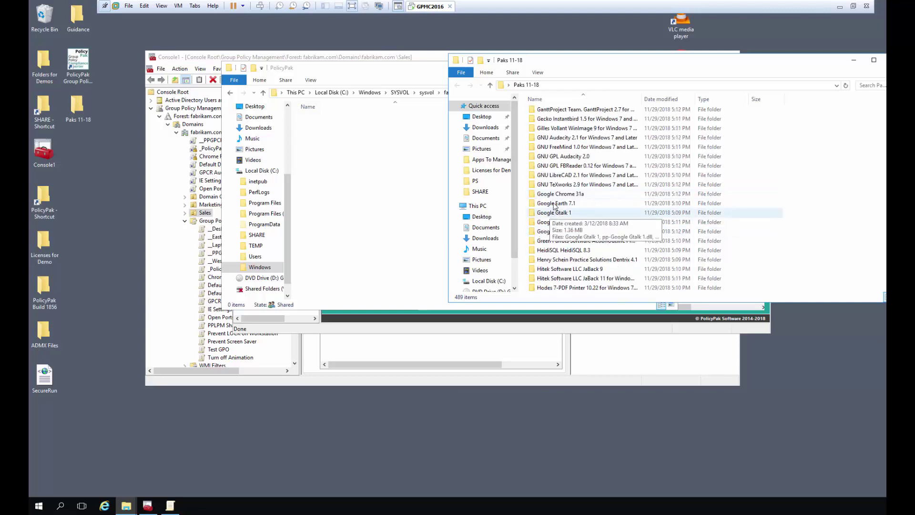
double_click(555, 197)
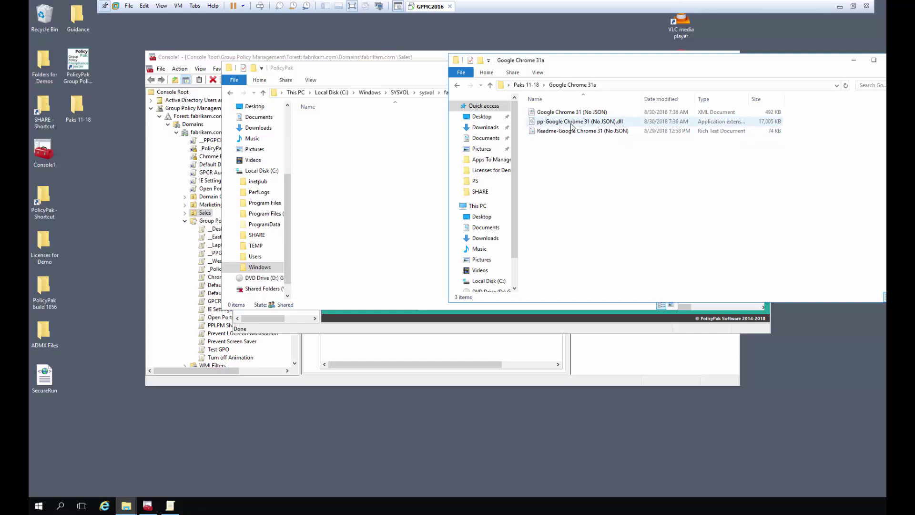
Copy pp-Google Chrome 31 (No JSON).dll from the Google Chrome 31a folder into the SYSVOL PolicyPak folder.
mouse_move(571, 127)
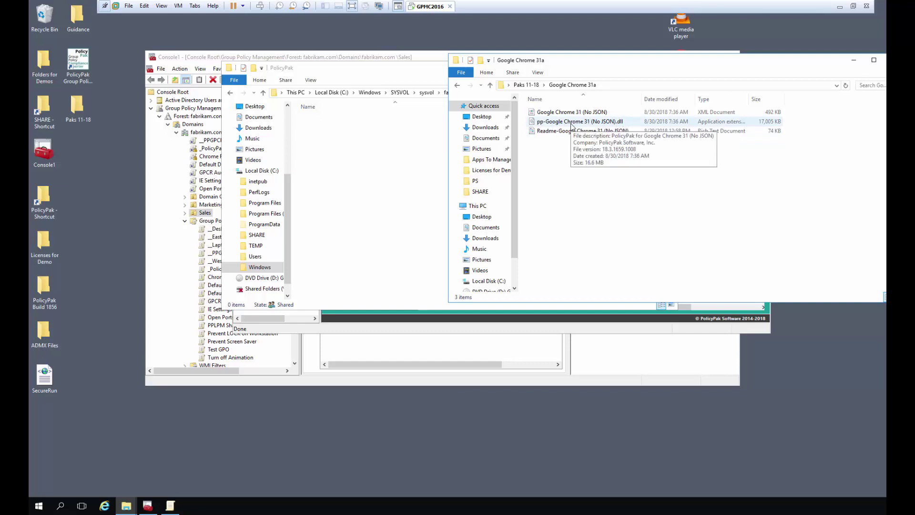
left_click_drag(571, 126, 350, 165)
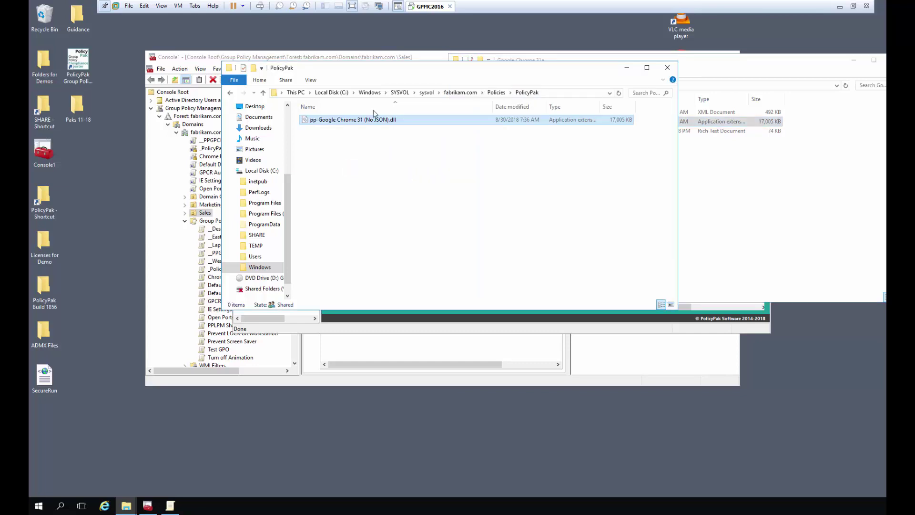
left_click(710, 168)
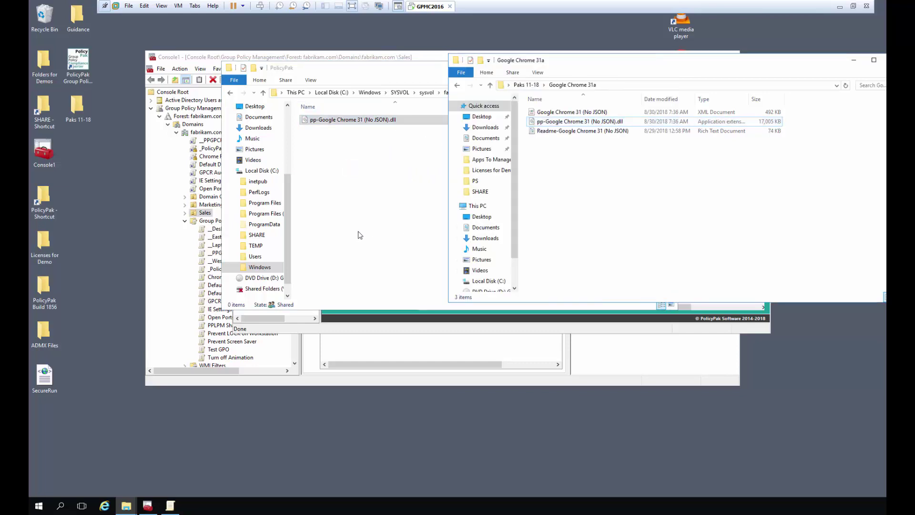
left_click(379, 212)
left_click(715, 168)
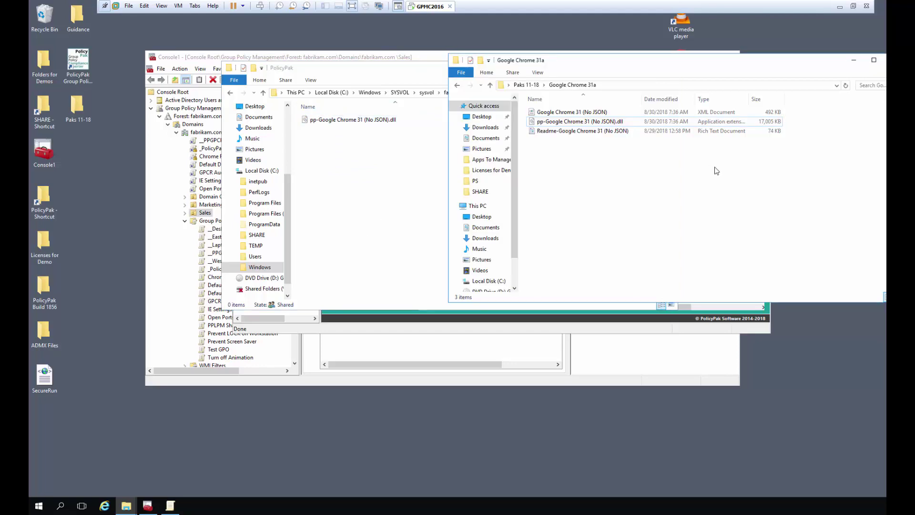
Copy pp-Mozilla Firefox 23.dll from the Mozilla Firefox 23 and Later folder in Paks 11-18 into the SYSVOL PolicyPak folder.
left_click(457, 85)
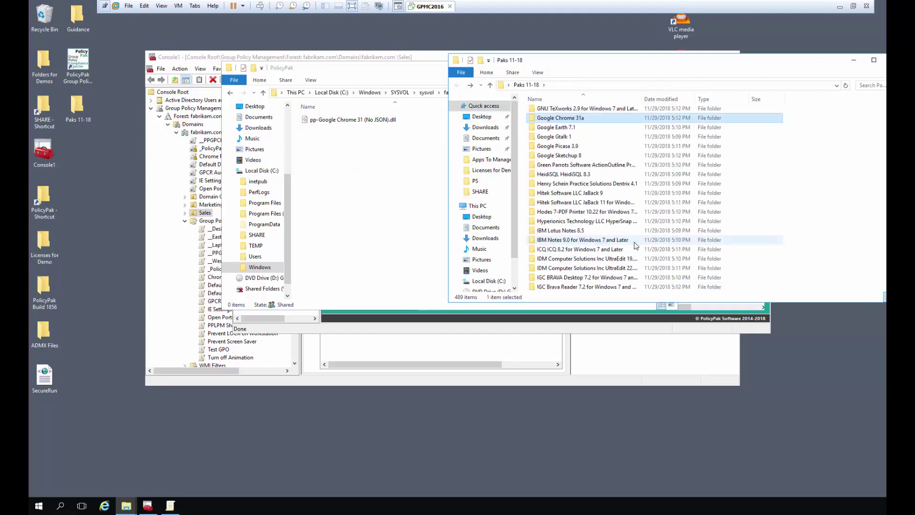
scroll(636, 245, "down", 20)
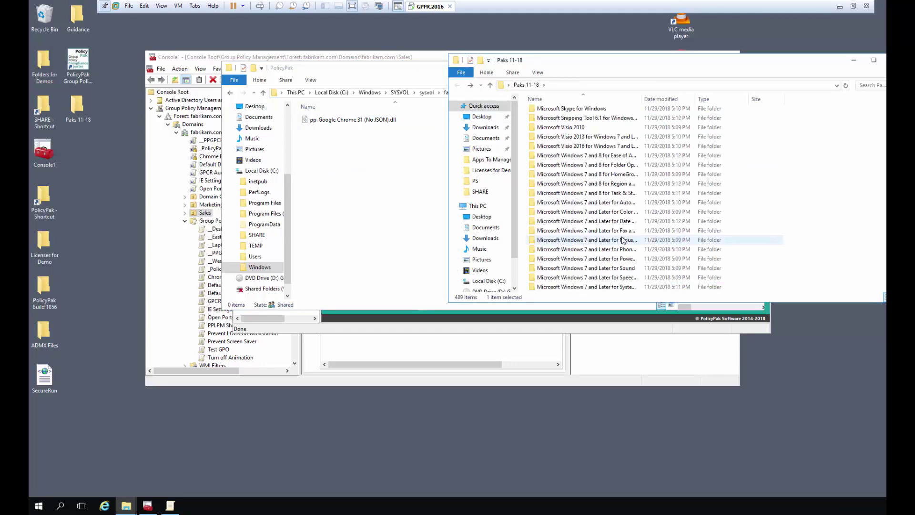
scroll(622, 239, "down", 7)
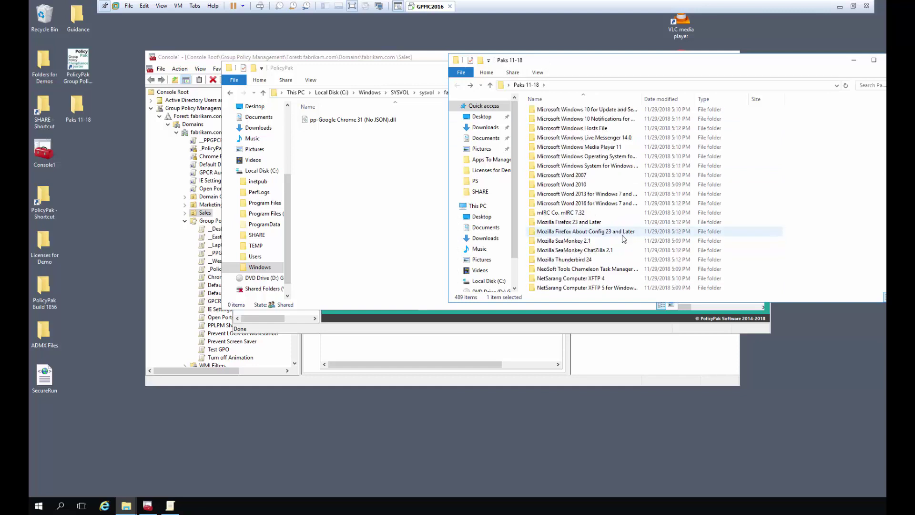
scroll(610, 237, "up", 3)
double_click(589, 231)
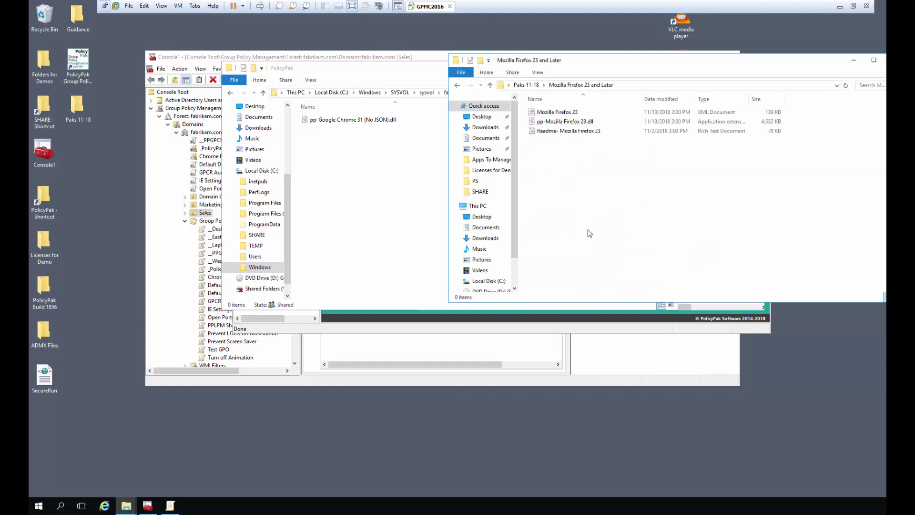
left_click_drag(555, 126, 362, 185)
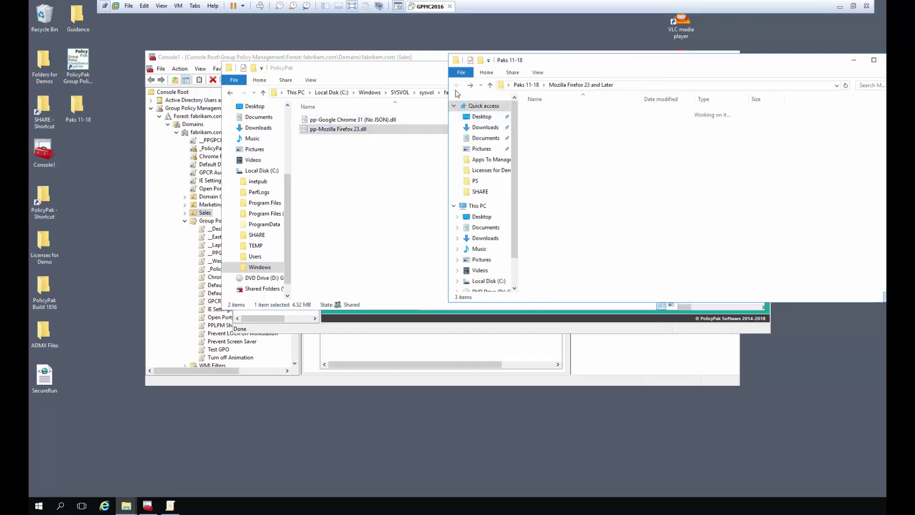
Copy the DLL from the Oracle Java Version 7 and Later folder in Paks 11-18 into the SYSVOL PolicyPak folder.
key("alt+Left")
scroll(628, 254, "down", 6)
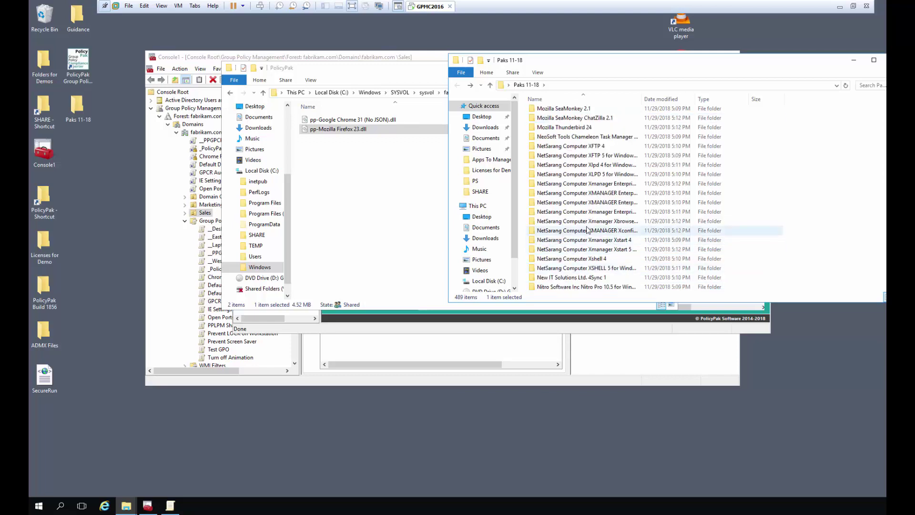
scroll(591, 210, "down", 7)
double_click(587, 212)
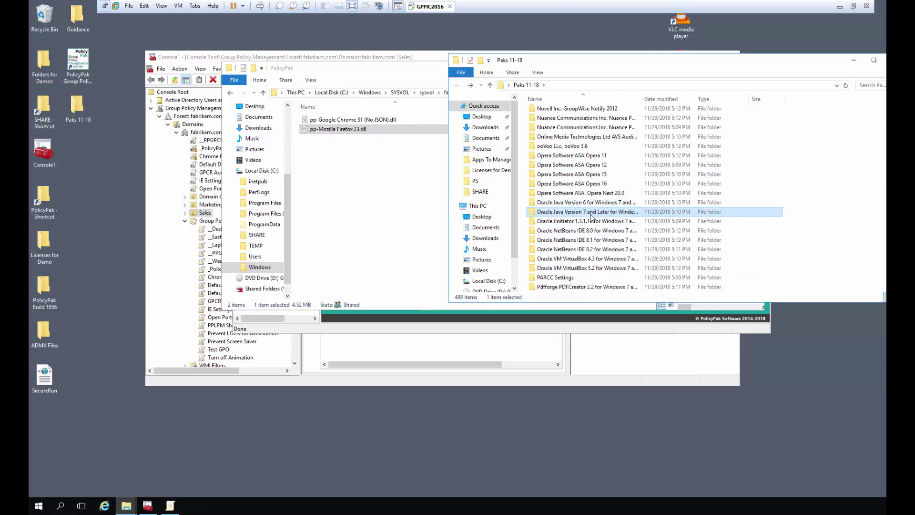
left_click_drag(572, 123, 348, 185)
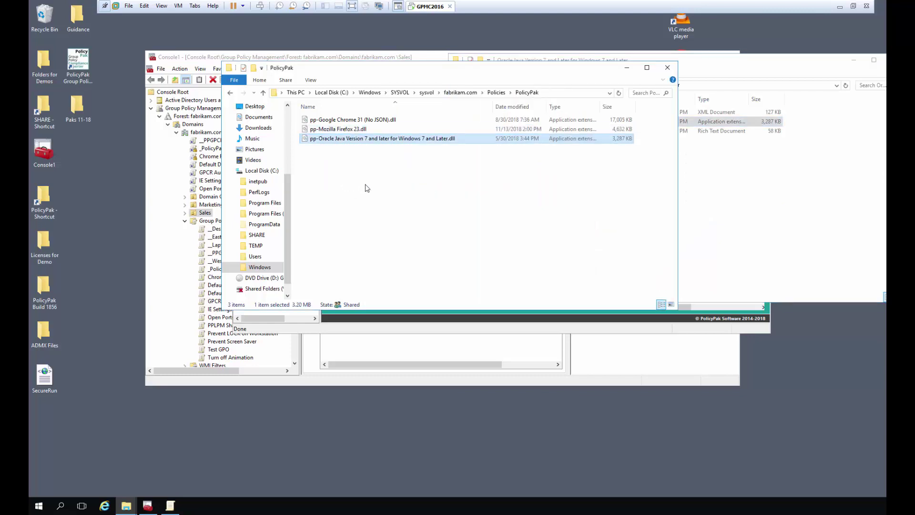
left_click(487, 203)
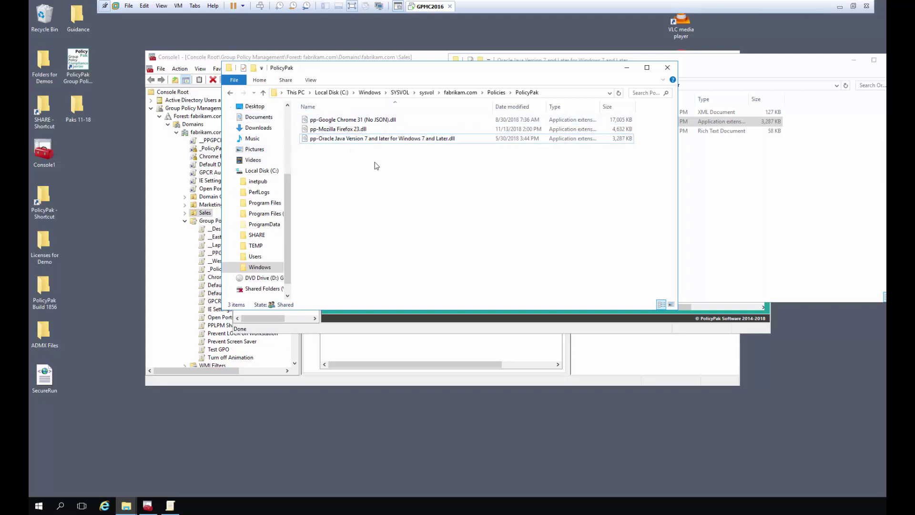
Close both folder windows and re-scan for available applications under Test GPO's user-side PolicyPak Application Settings Manager.
left_click(674, 70)
left_click(882, 59)
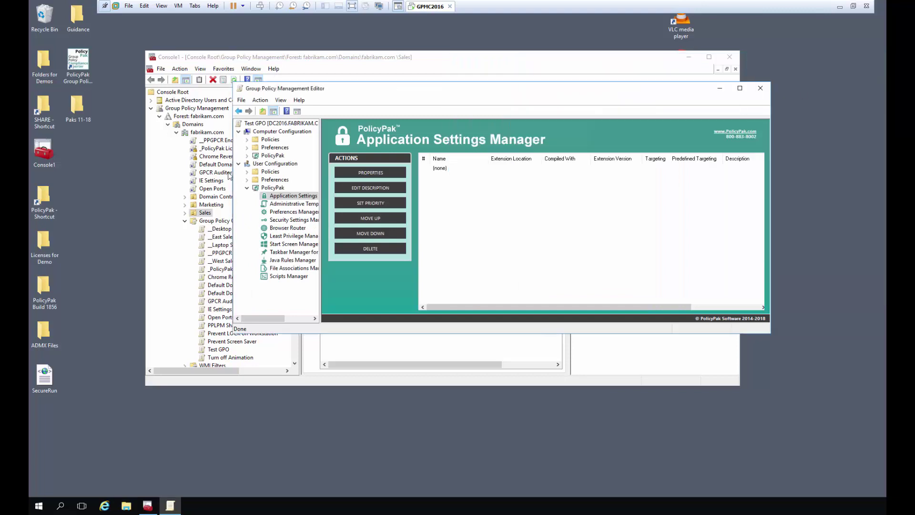
right_click(281, 196)
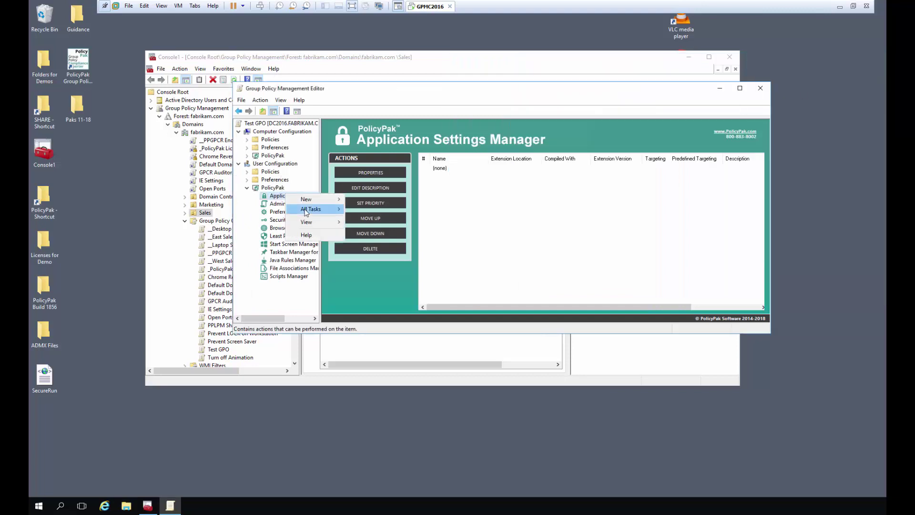
mouse_move(305, 212)
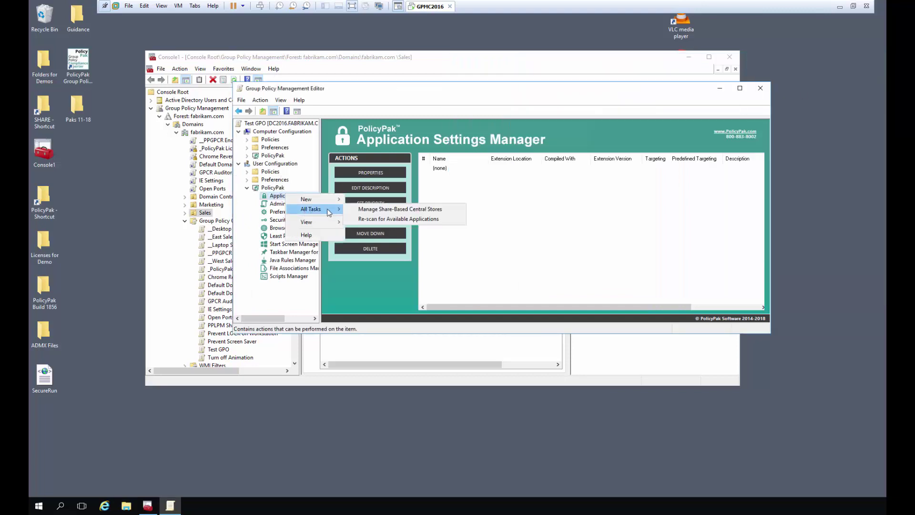
left_click(458, 220)
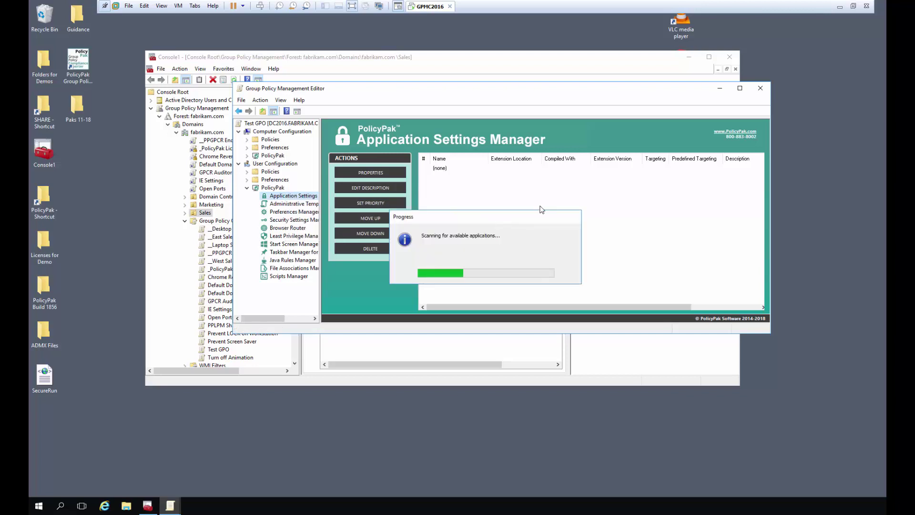
Check which applications are offered for a new entry in Test GPO's Application Settings Manager.
right_click(478, 204)
mouse_move(496, 207)
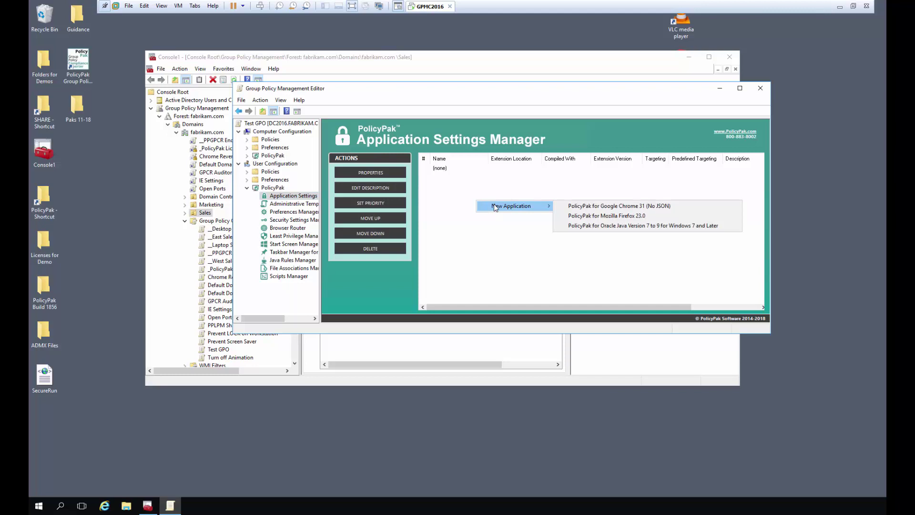
left_click(655, 226)
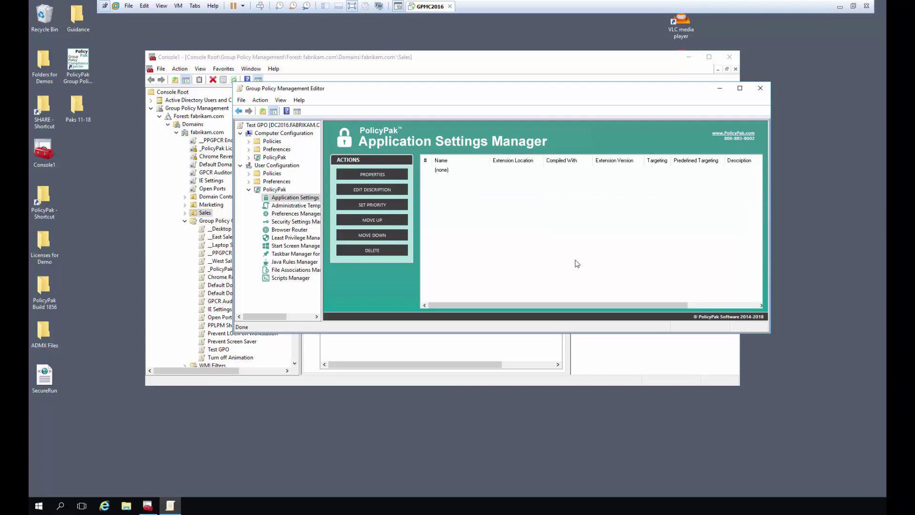